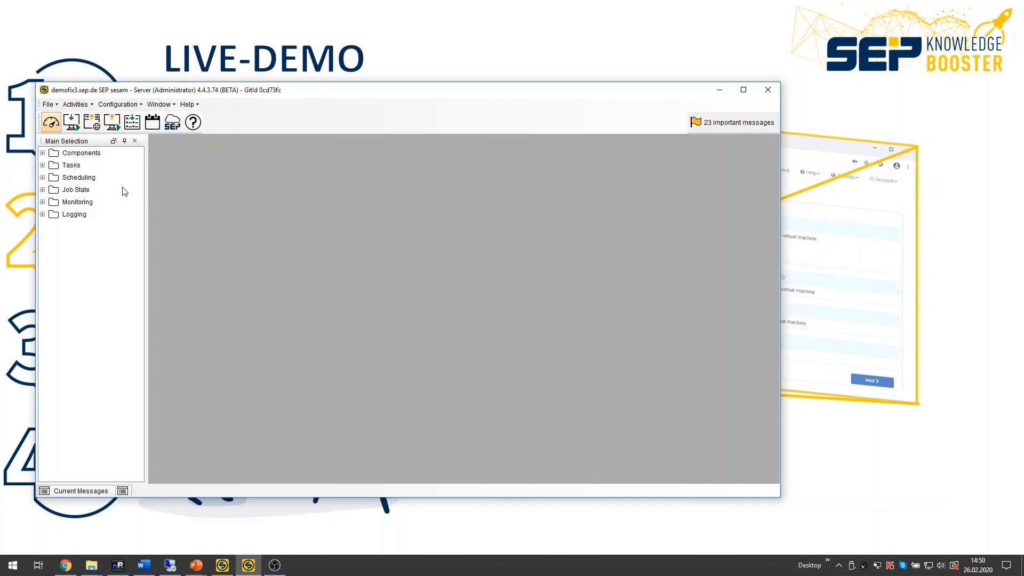
Step: Inspect the properties of the RHV management client rhev43-mgmt under Tasks by Clients, including its VM server type and RHV Access settings
click(42, 165)
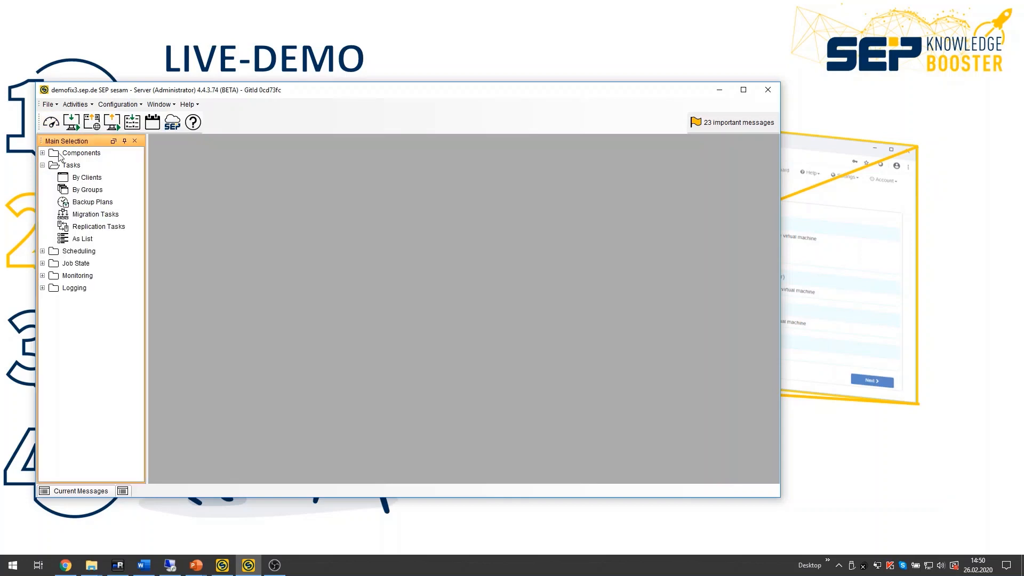
click(95, 180)
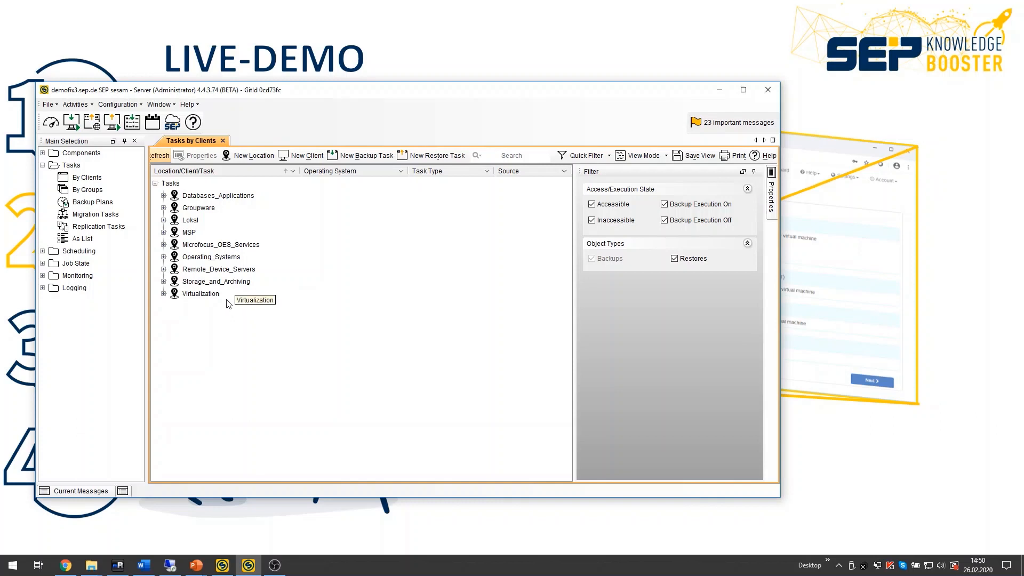
click(164, 294)
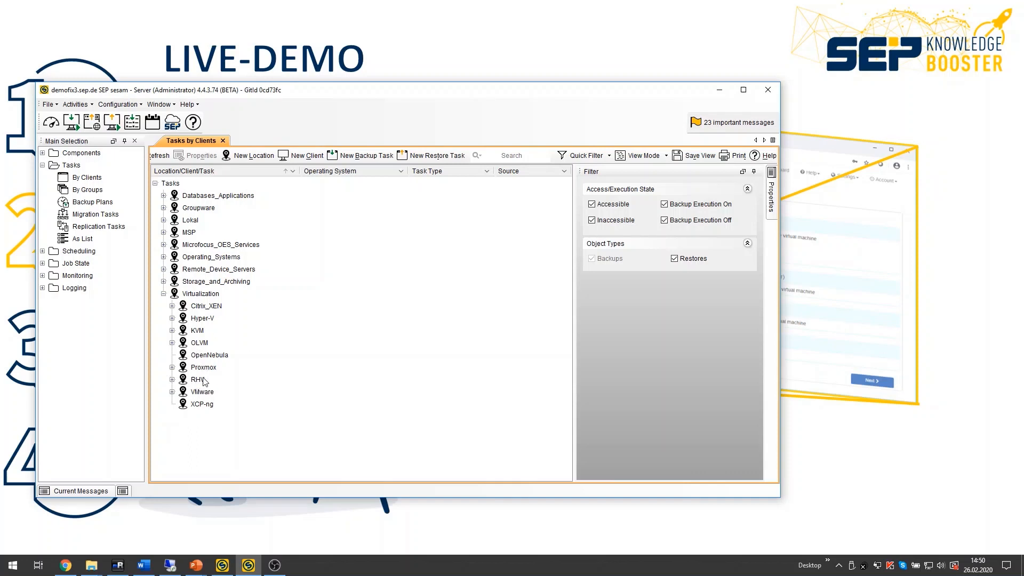
click(172, 379)
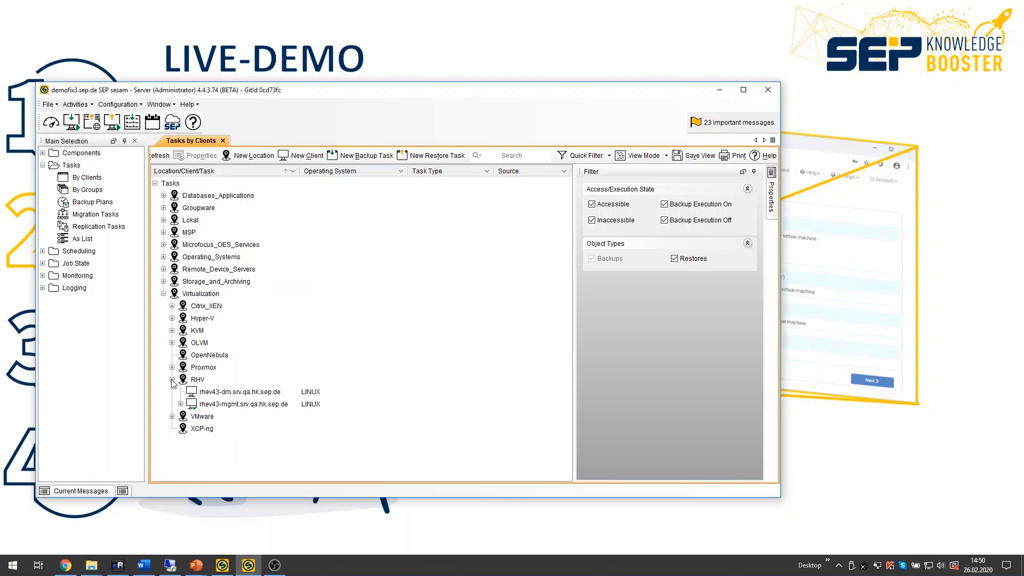
click(215, 404)
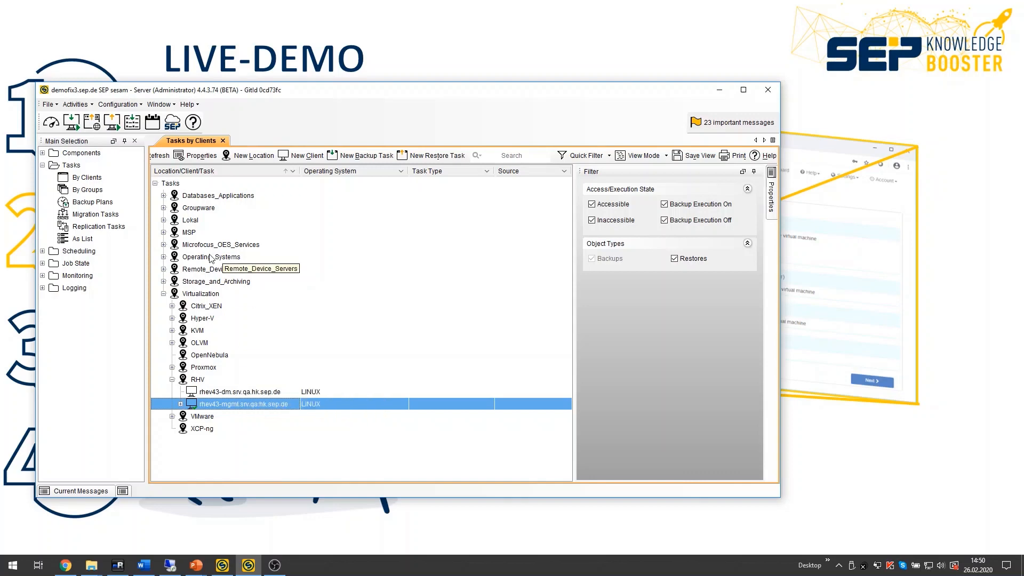
click(199, 157)
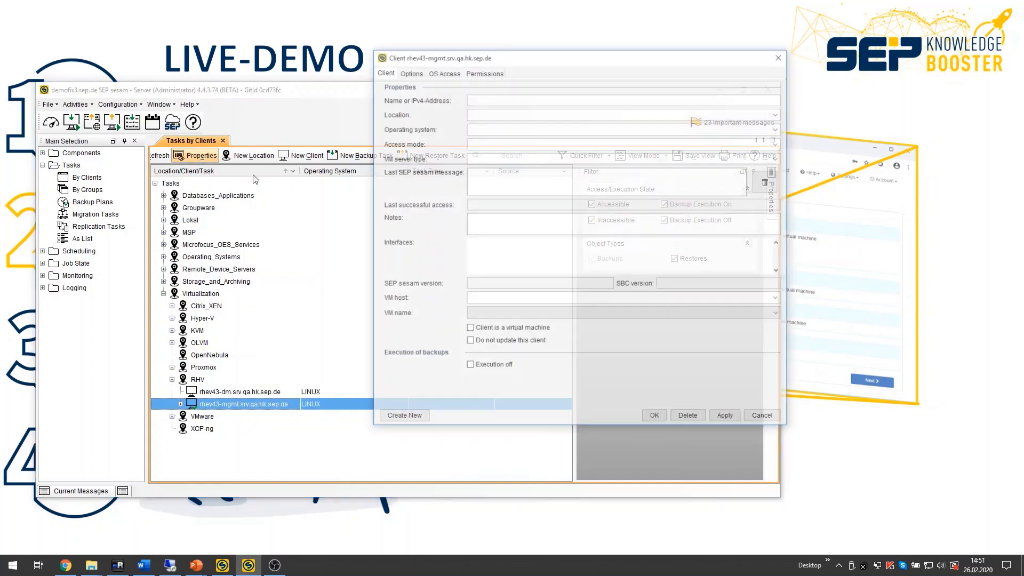
drag(537, 59, 502, 91)
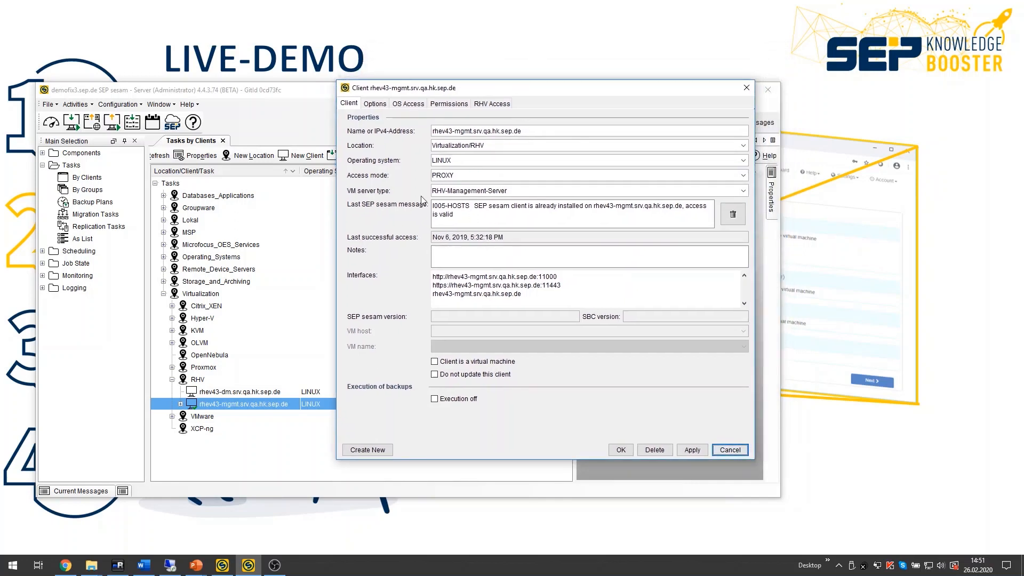
click(471, 193)
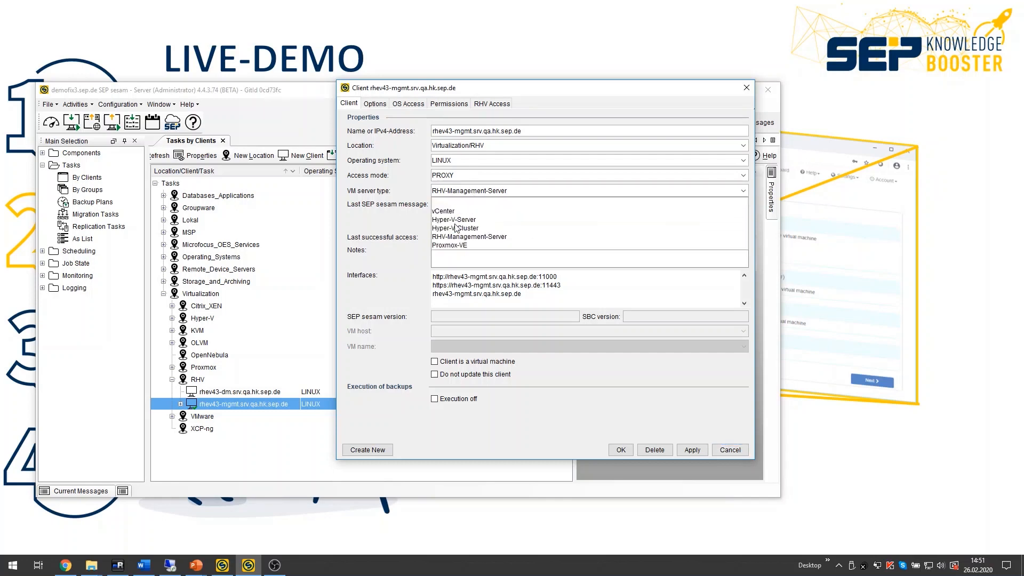
click(475, 193)
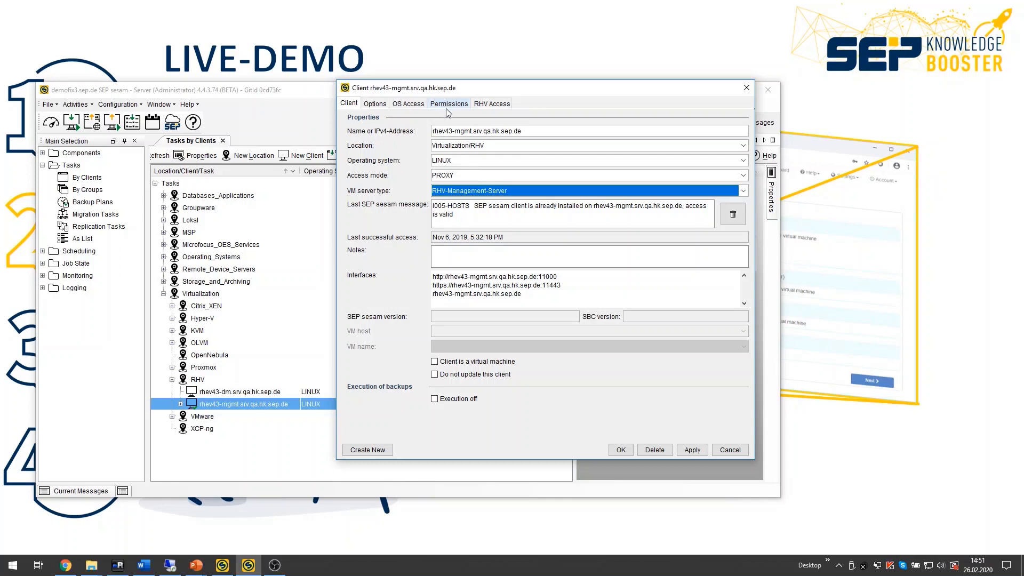
click(489, 105)
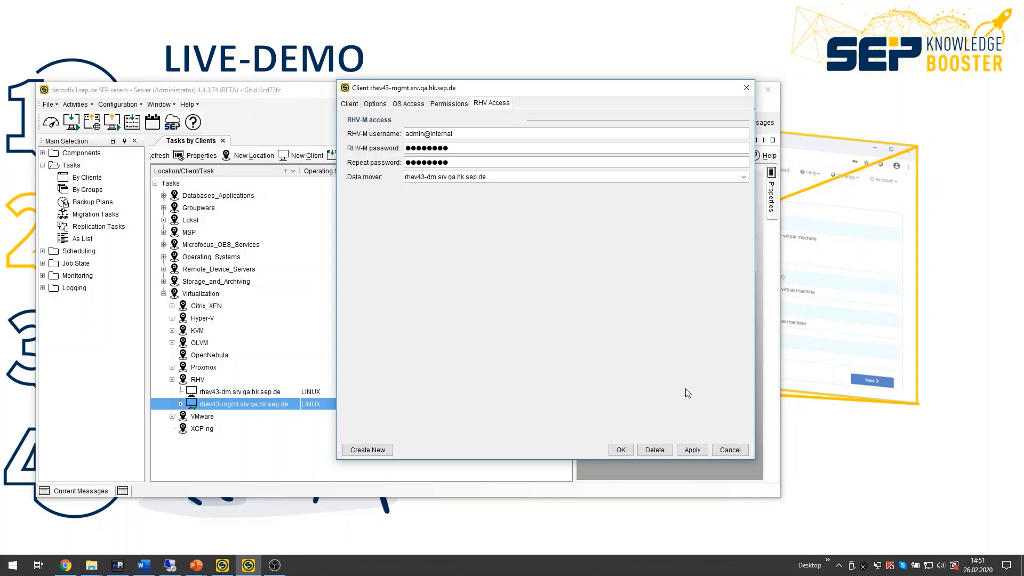
click(728, 451)
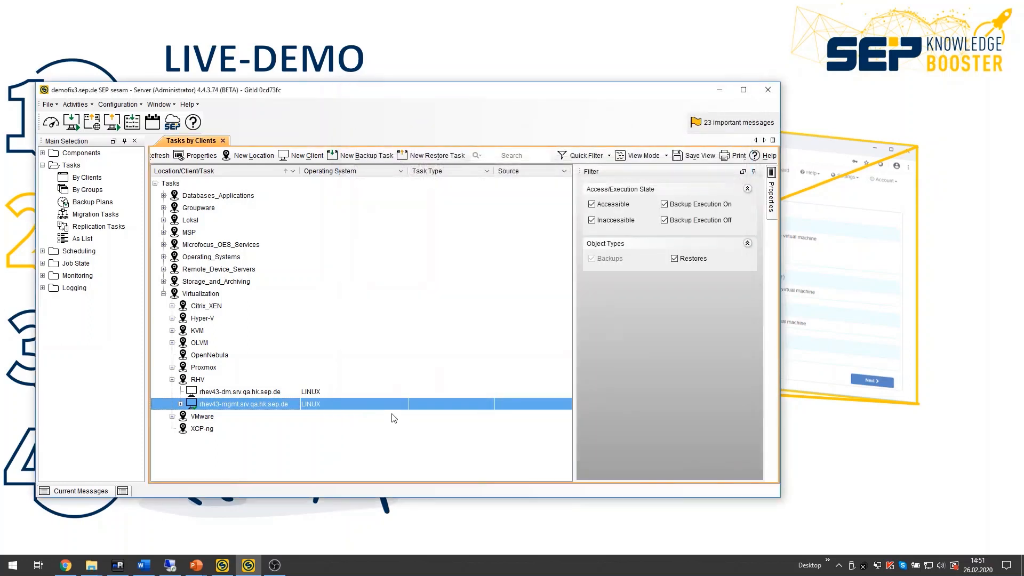
Step: Inspect the properties of the RHV data mover client rhev43-dm.srv.qa.hk.sep.de
click(253, 392)
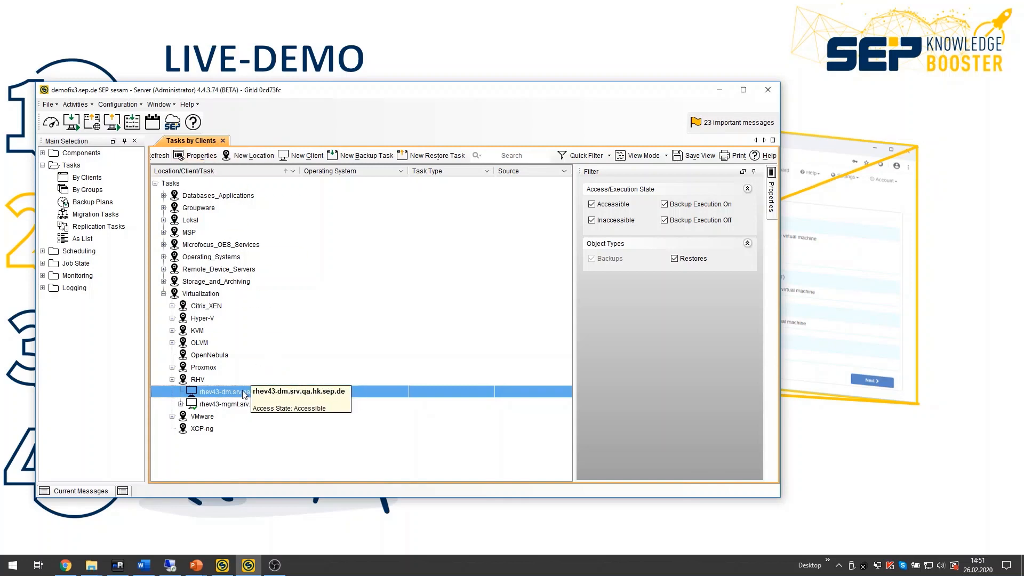
click(207, 159)
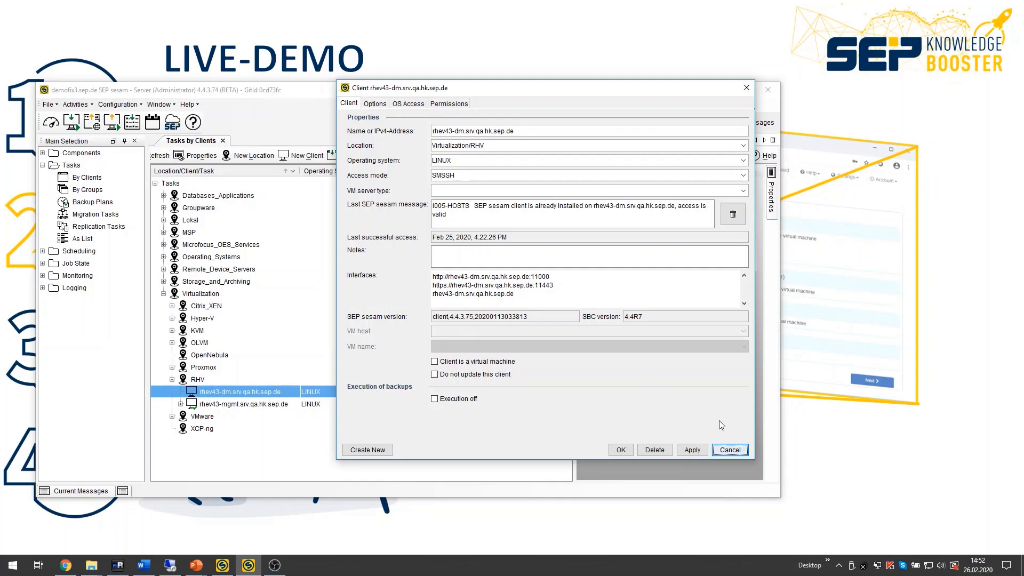
click(738, 450)
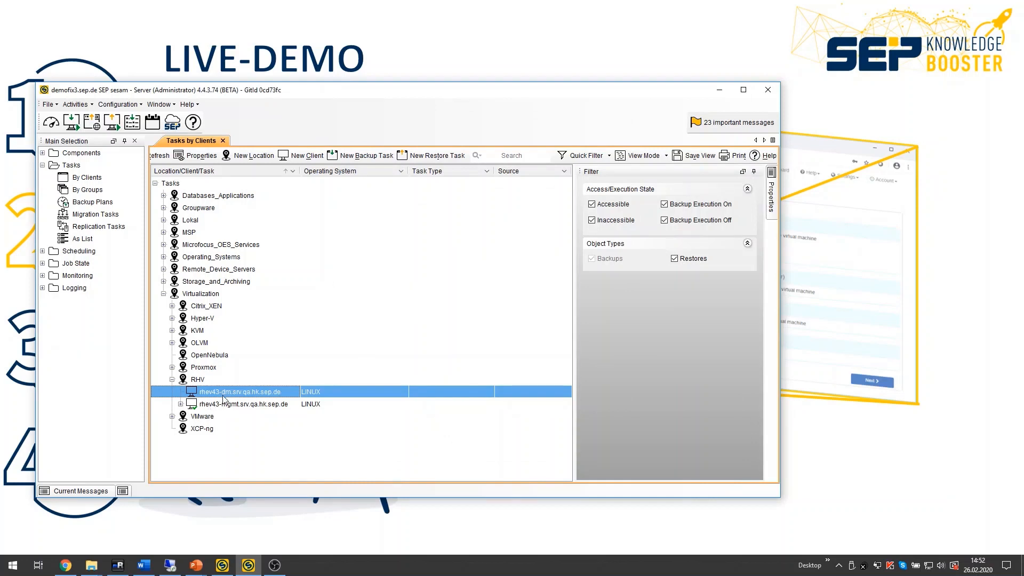
Step: Open the web Restore Assistant and choose to restore a RHV virtual machine
click(92, 122)
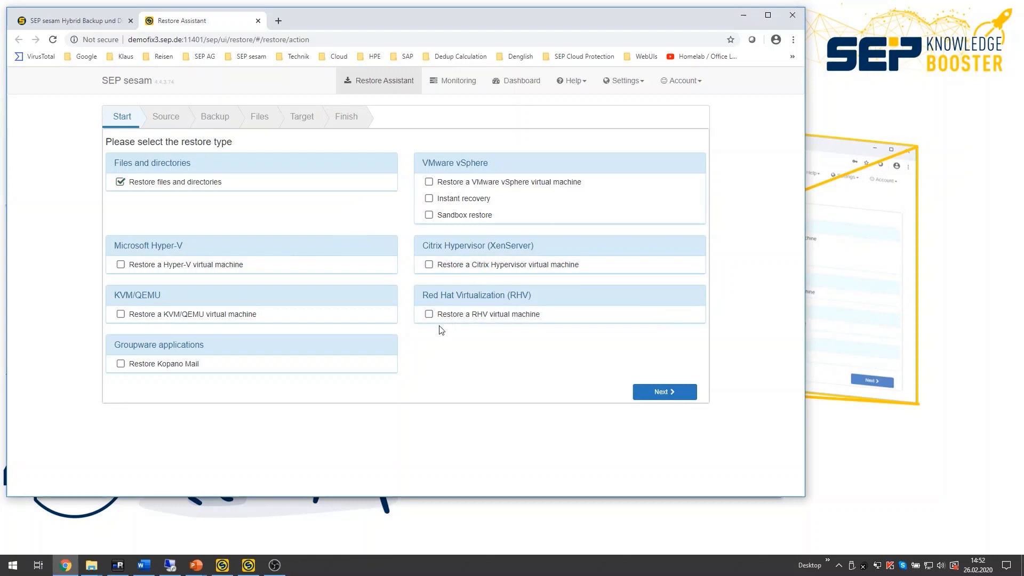
click(428, 315)
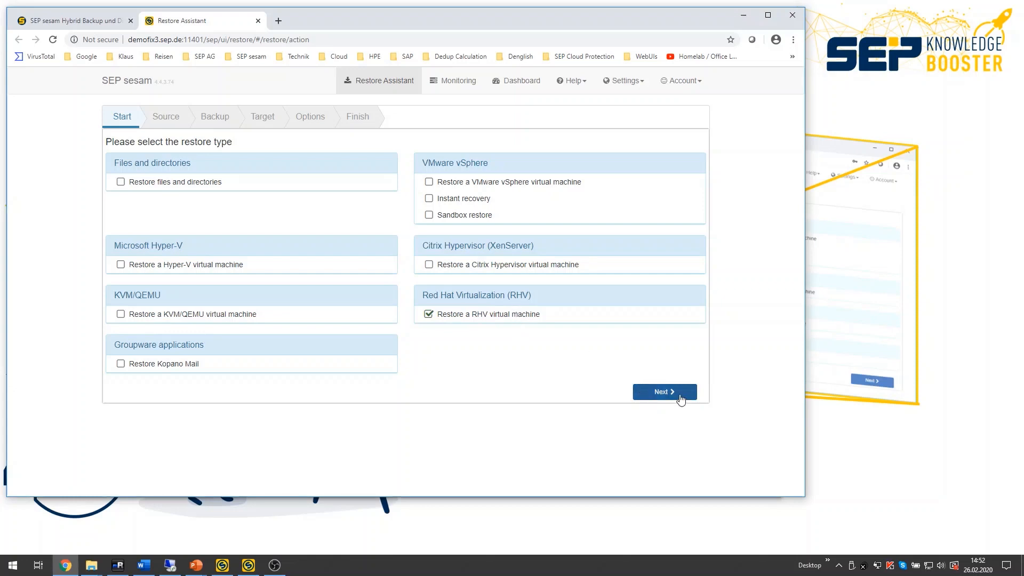
click(669, 393)
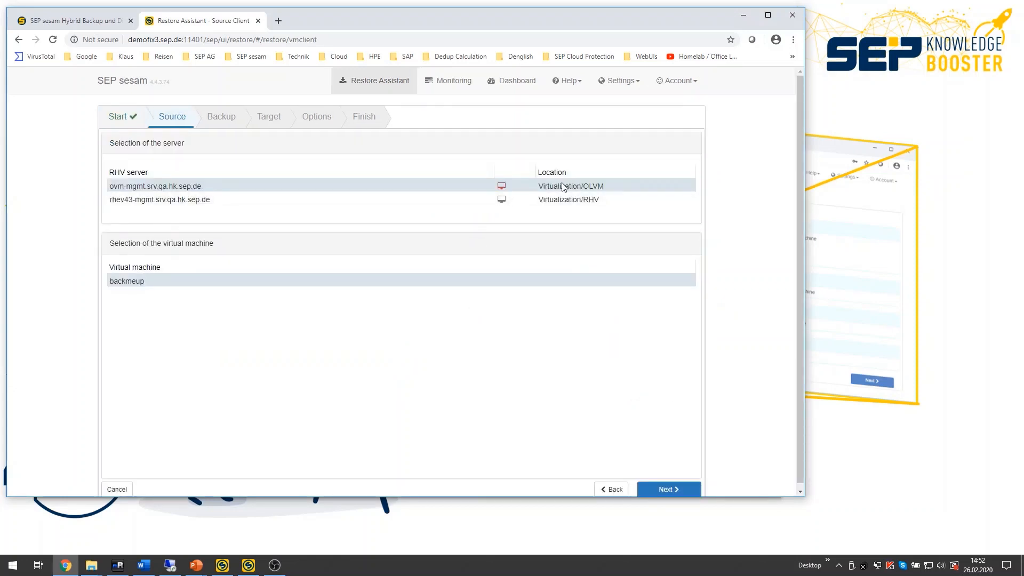
Step: Select RHV server rhev43-mgmt.srv.qa.hk.sep.de and virtual machine testsmall as the restore source
click(197, 202)
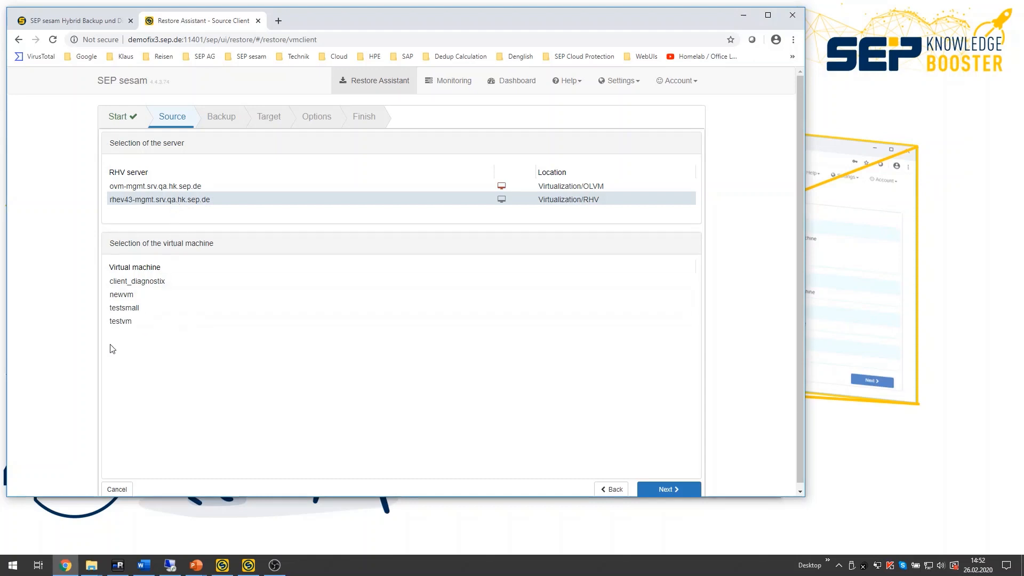
click(142, 309)
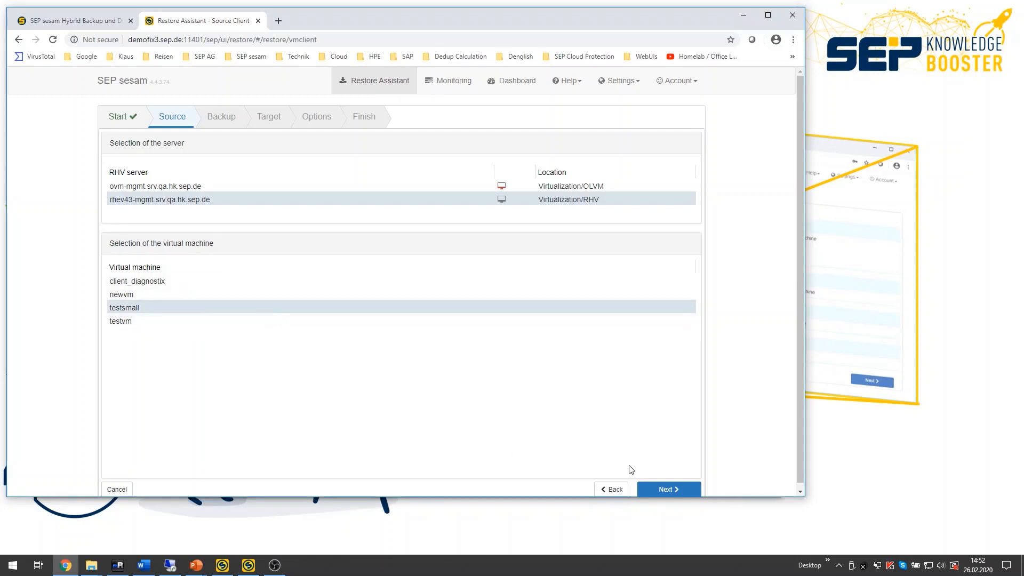
click(669, 489)
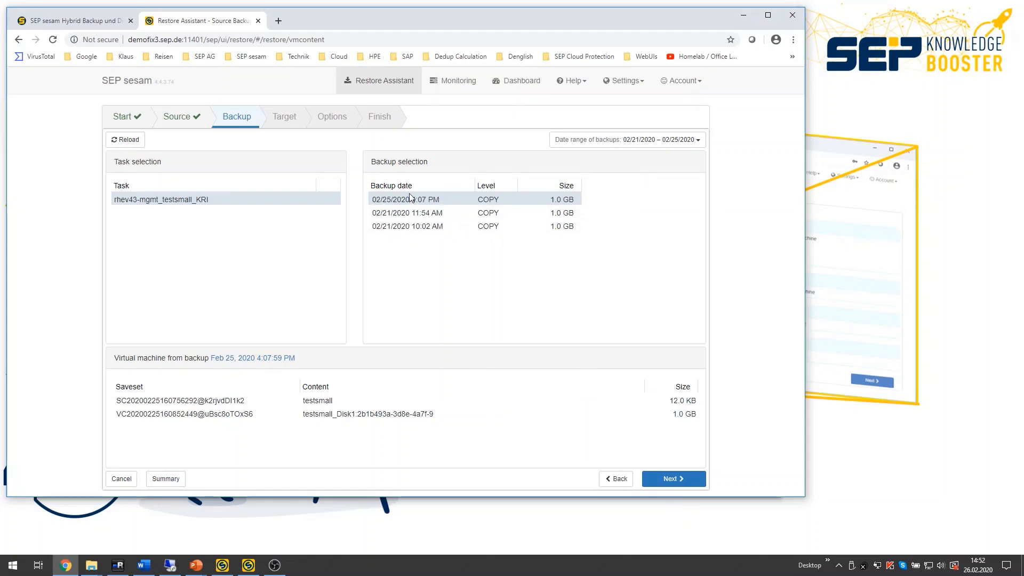
Step: Choose the backup from 02/21/2020 10:02 AM for the restore
click(412, 227)
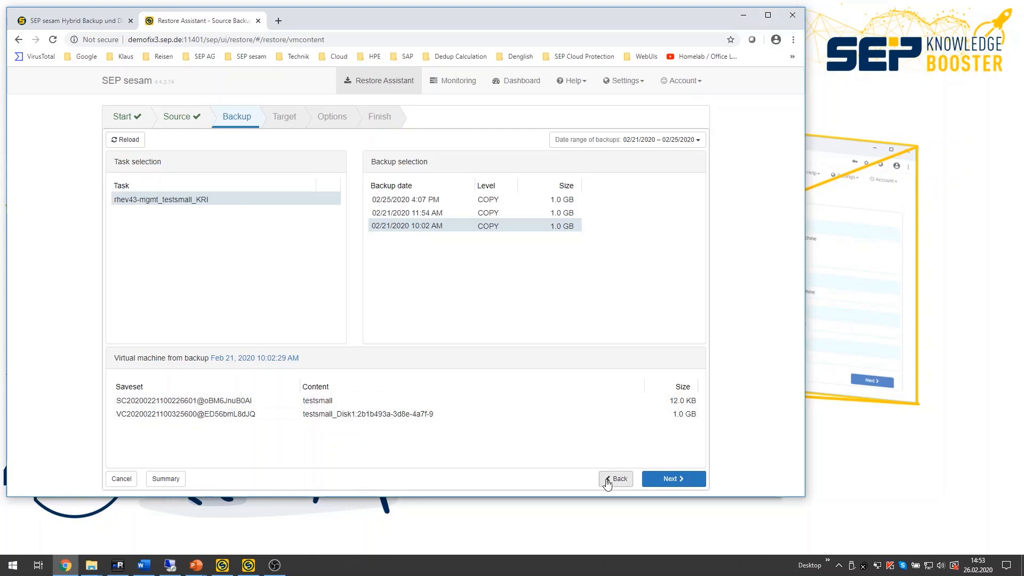
click(677, 482)
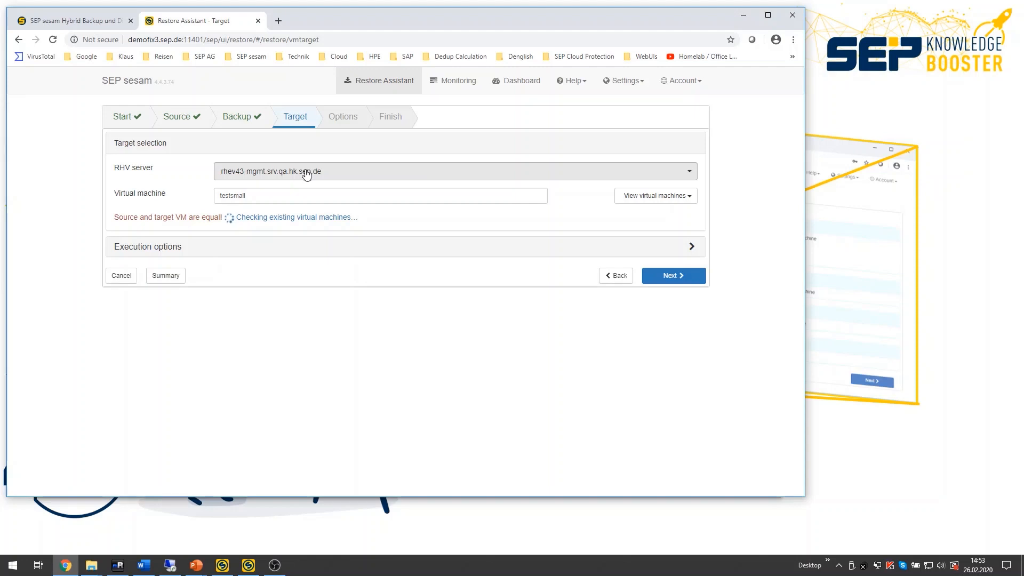
Step: Name the target virtual machine testsmall_KRI and continue to the options
click(254, 195)
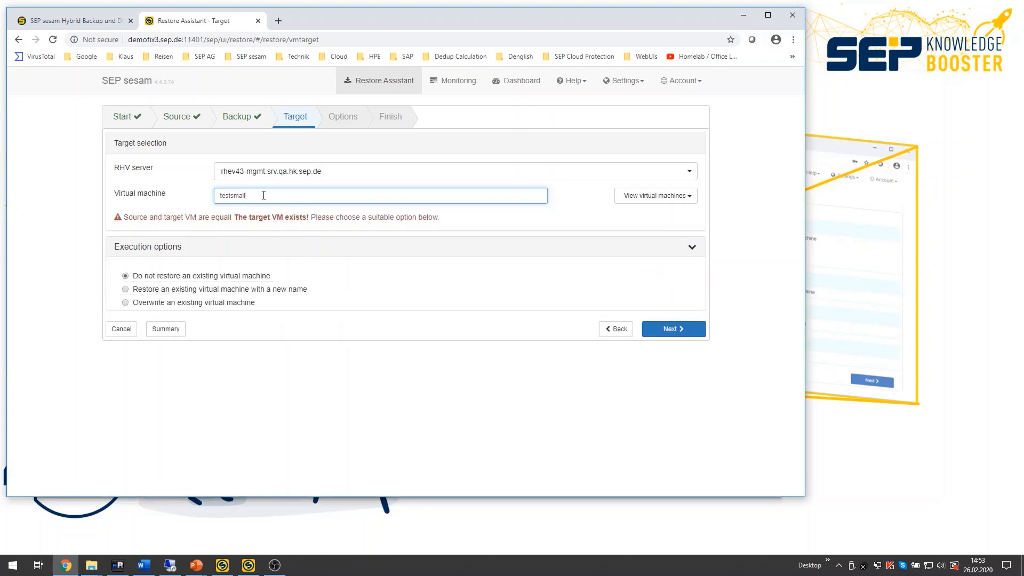
text(_)
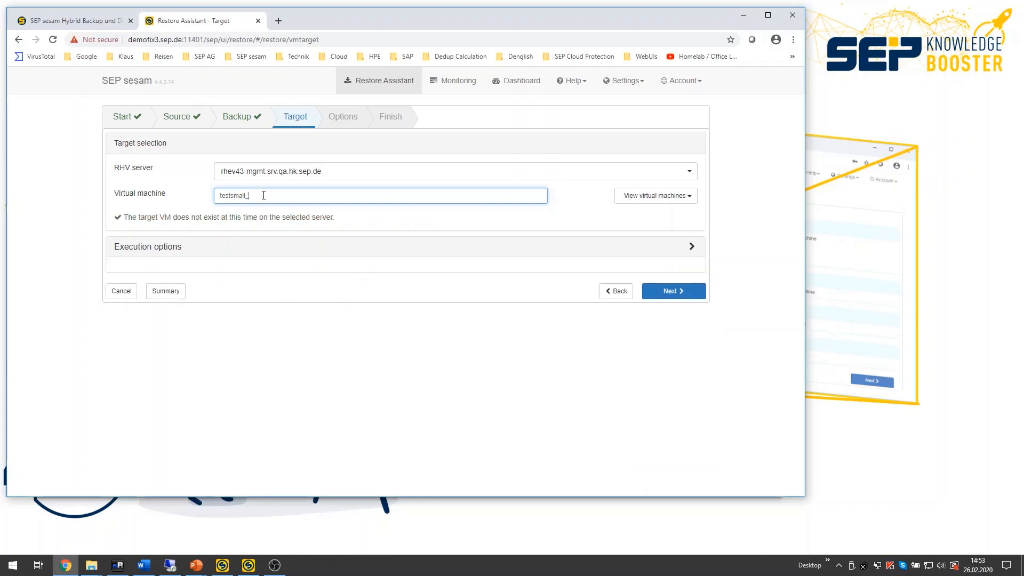
text(KRI2)
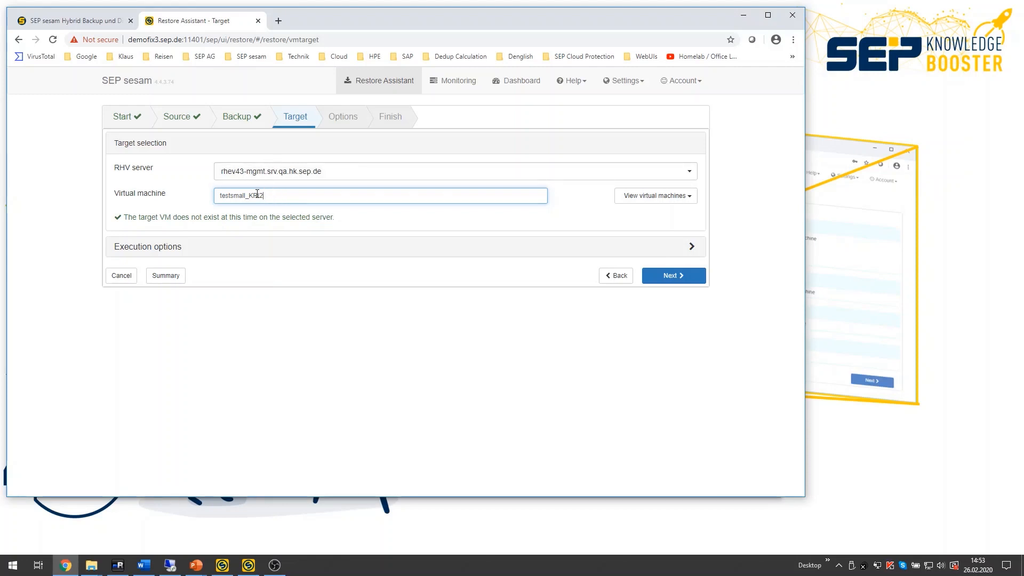
click(673, 276)
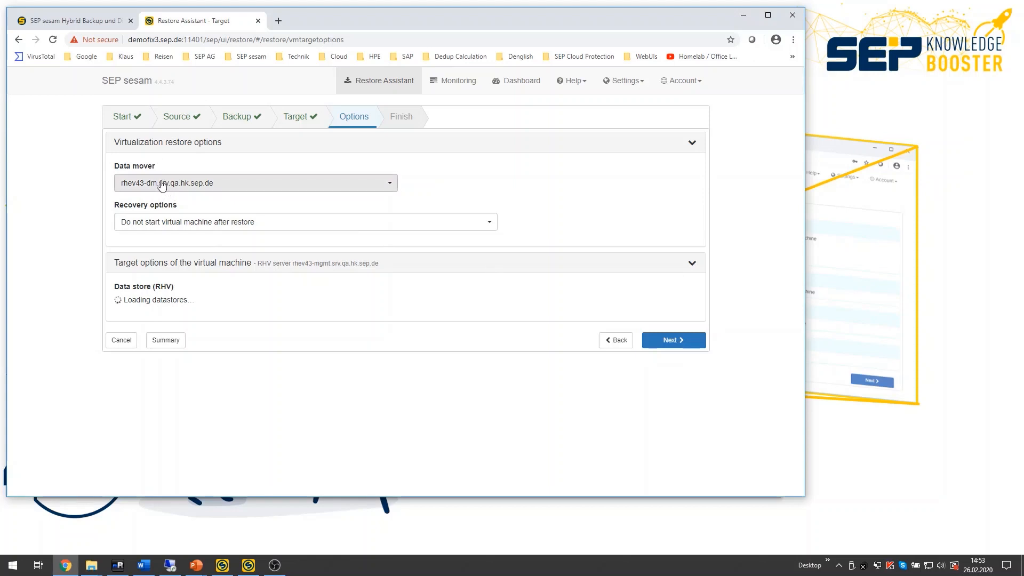
Step: Set the recovery option to start the virtual machine after restore
click(176, 224)
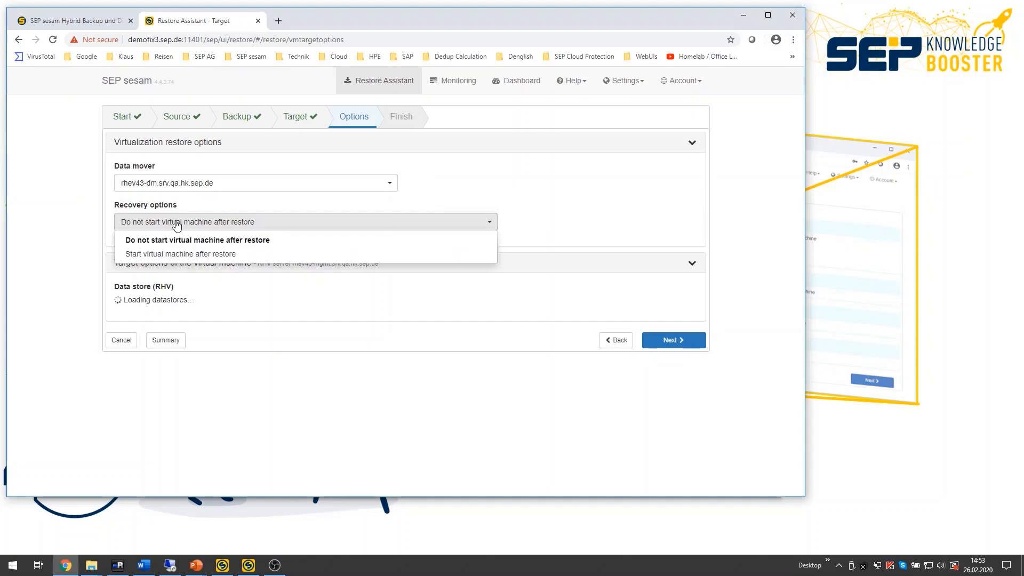
click(189, 255)
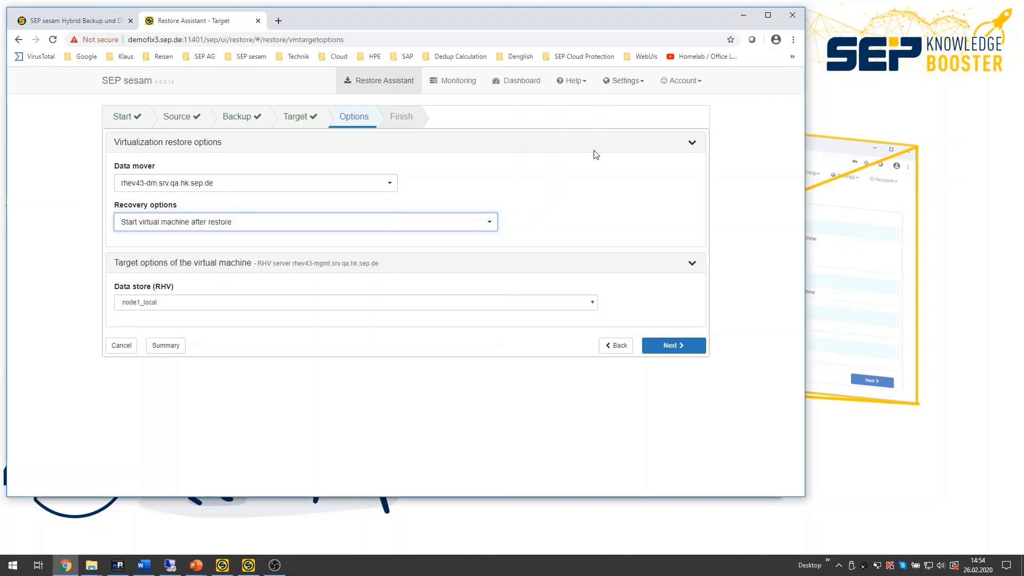
Step: Switch the UI mode to Advanced
click(626, 83)
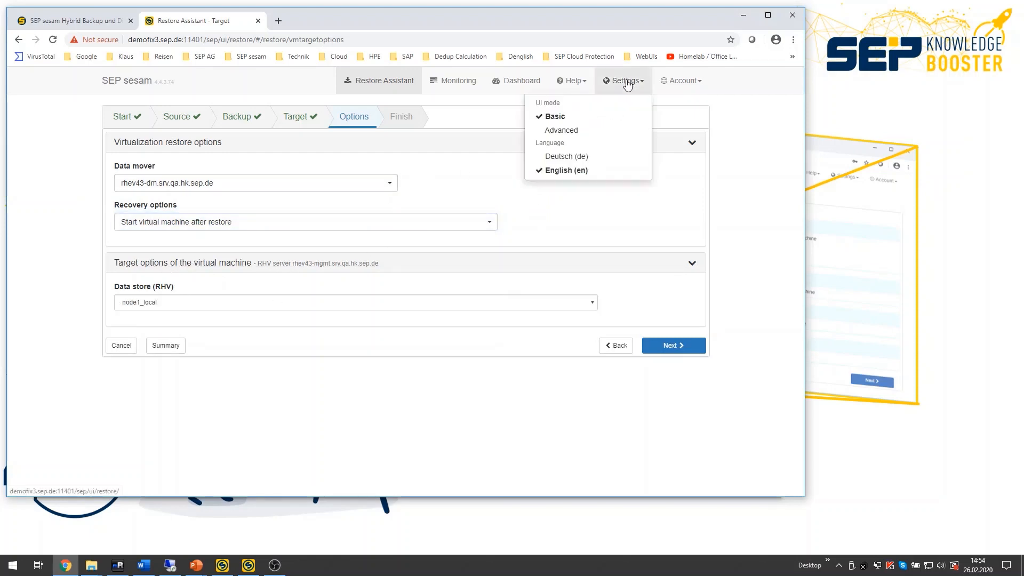
click(562, 132)
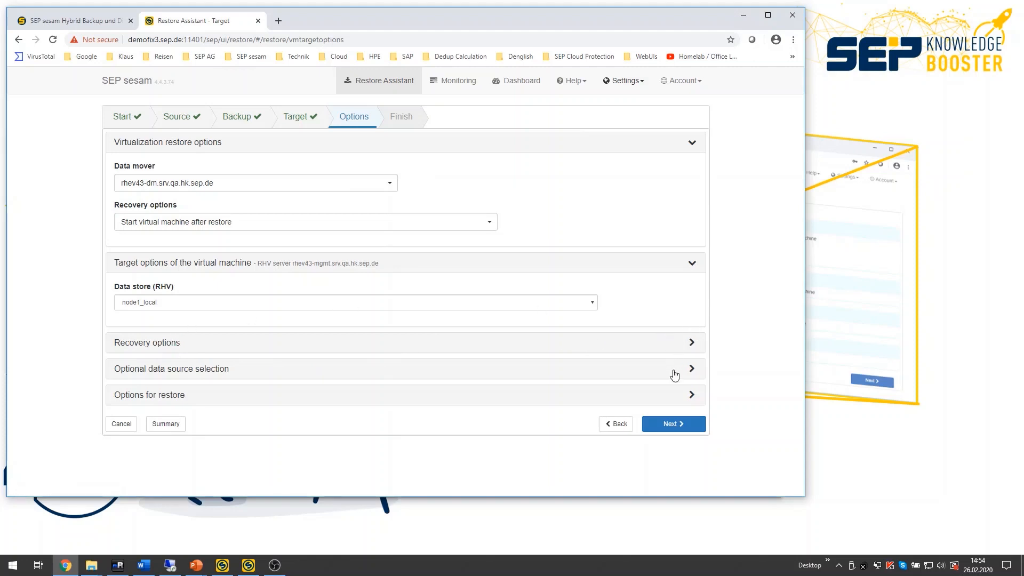
Step: Review the optional data source selection and restore options sections
click(690, 370)
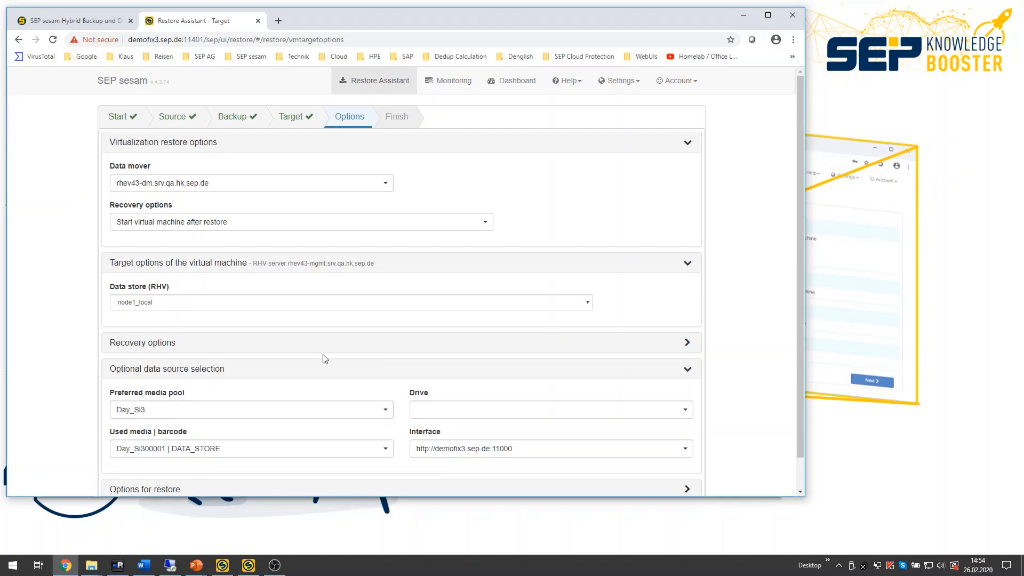
click(687, 370)
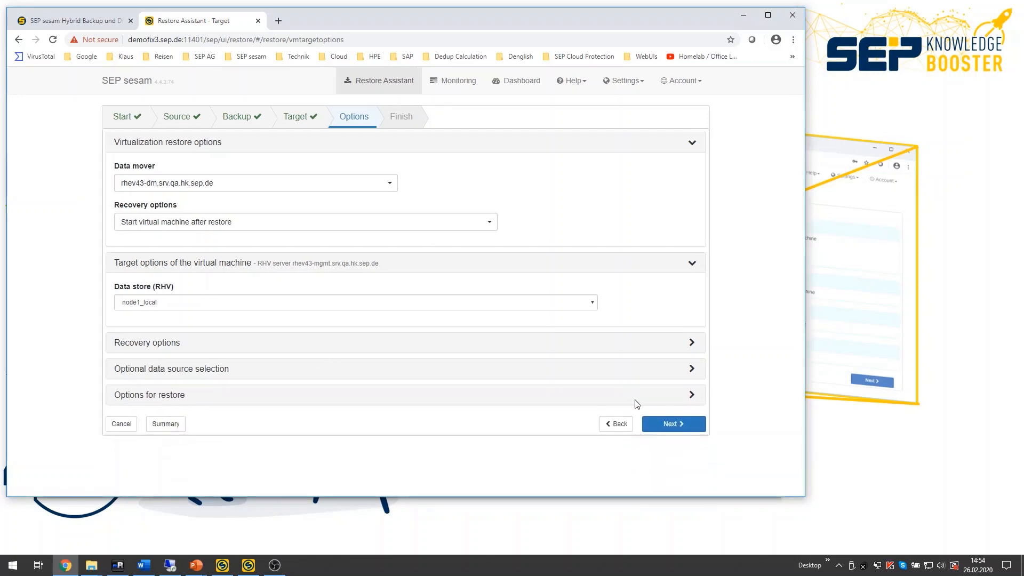
click(692, 398)
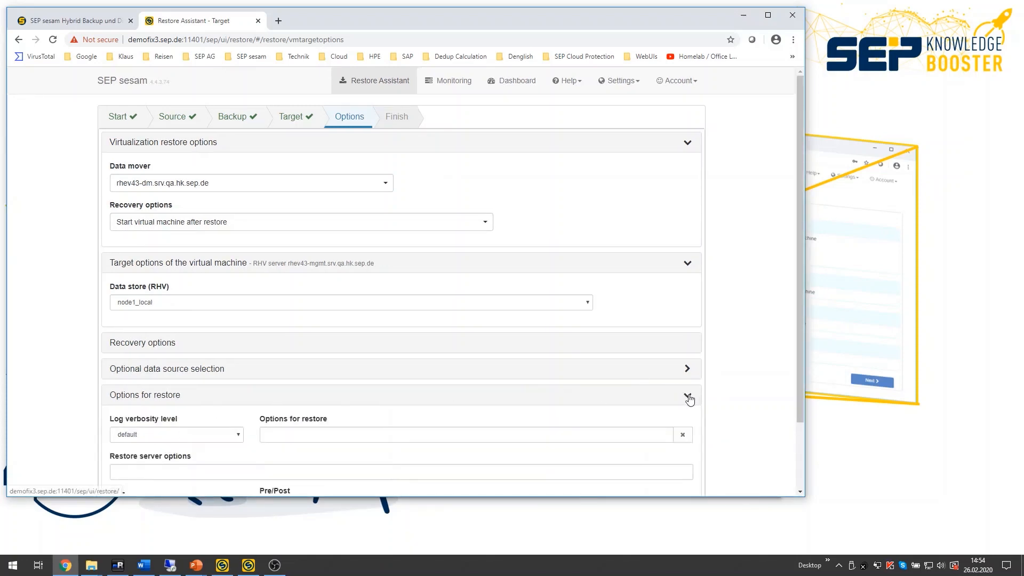
click(696, 395)
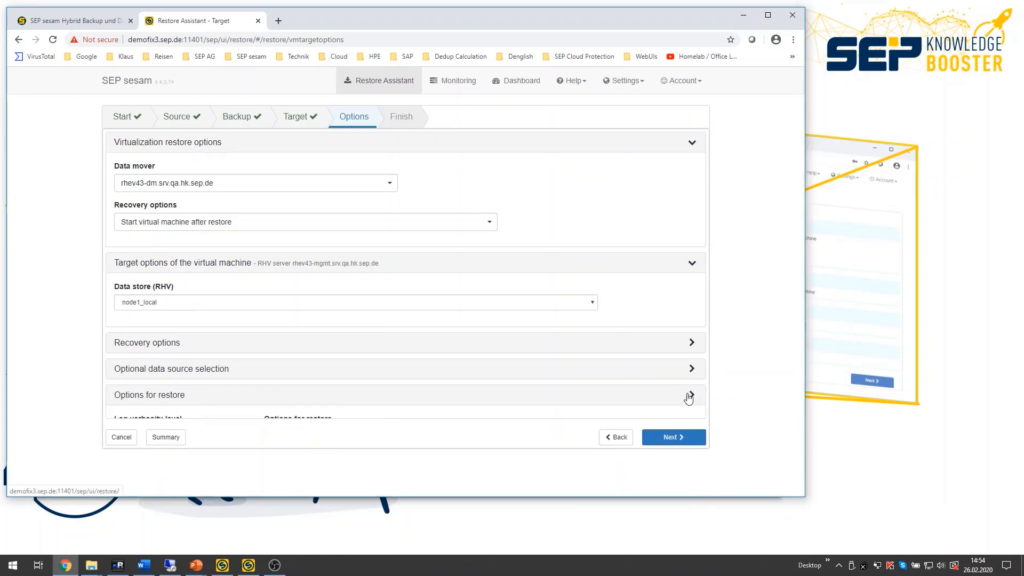
Step: Switch the UI mode back to Basic
click(628, 81)
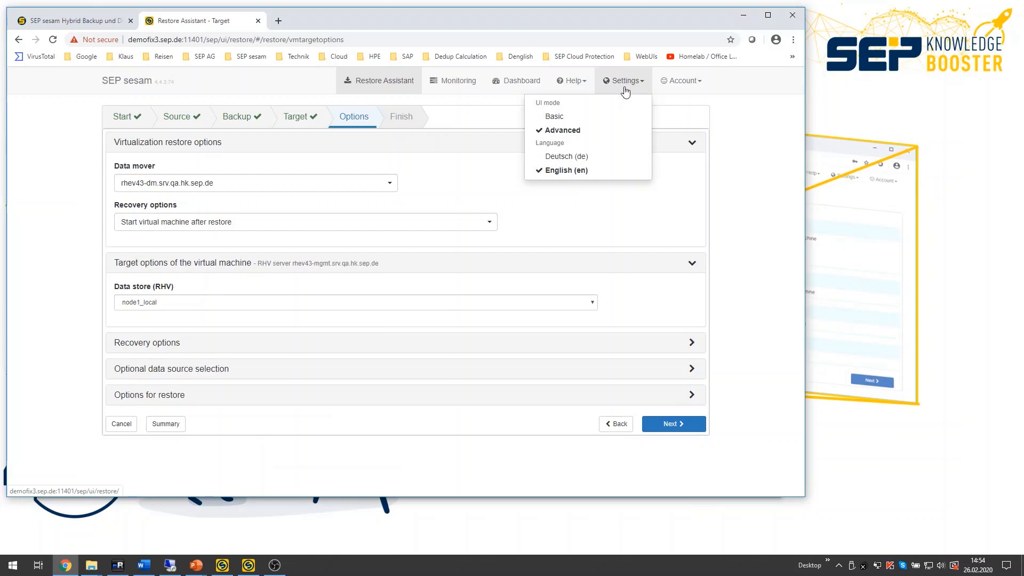
click(554, 116)
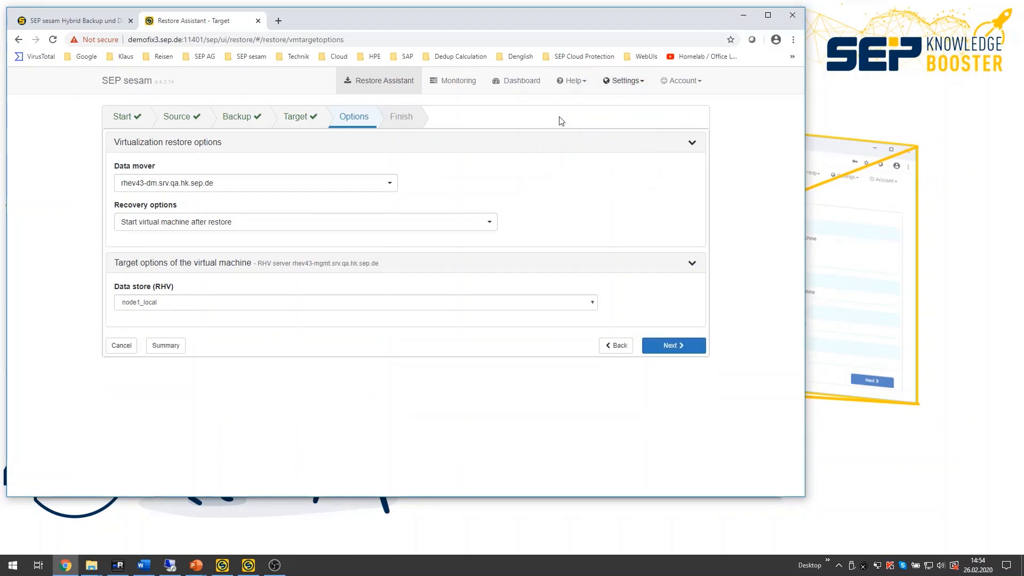
Step: Collapse the target options section of the virtual machine and proceed to the restore summary
click(691, 263)
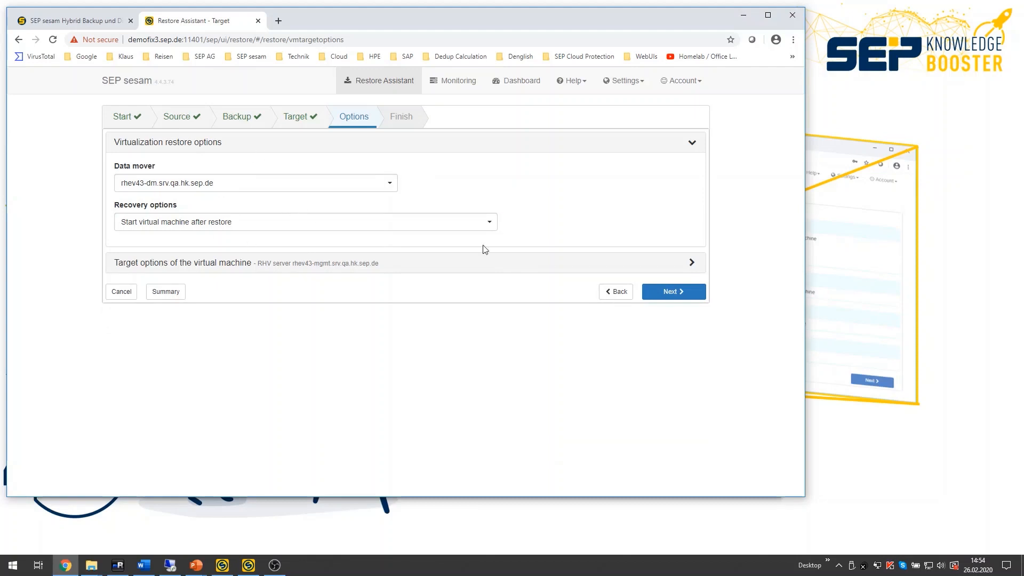
click(672, 292)
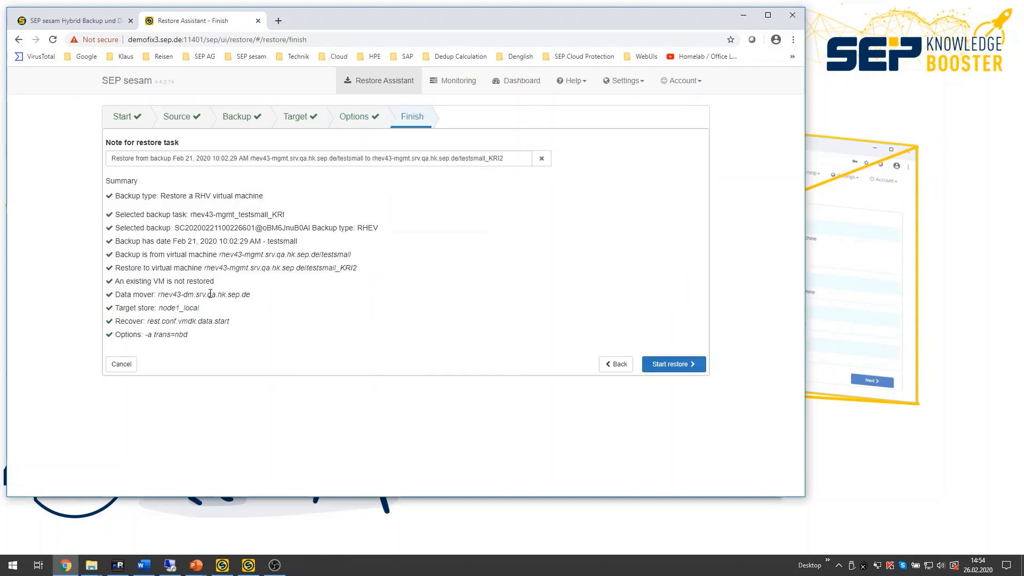
Step: Start the restore and open the running restore task's log file in a new tab
click(663, 368)
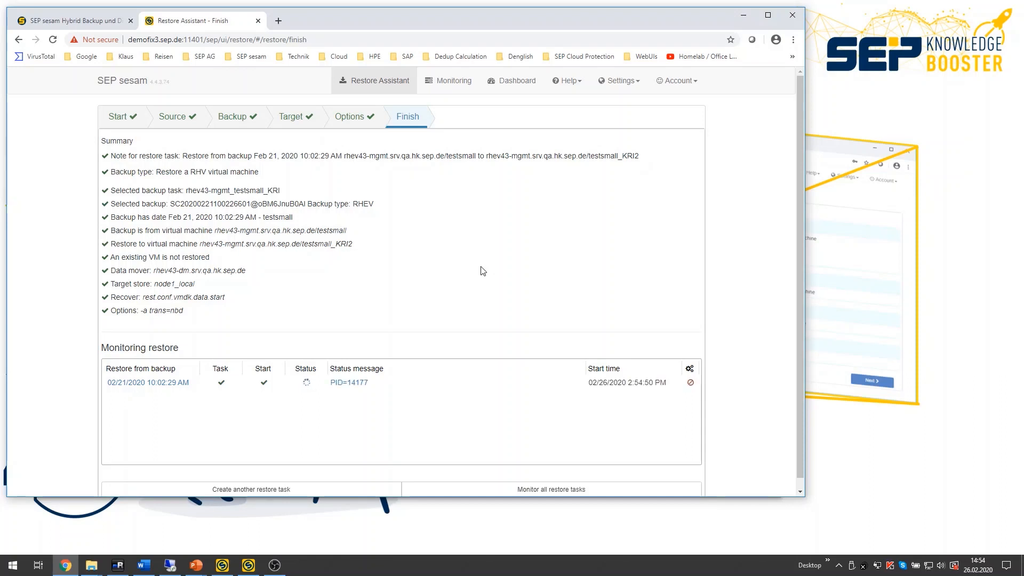
click(350, 382)
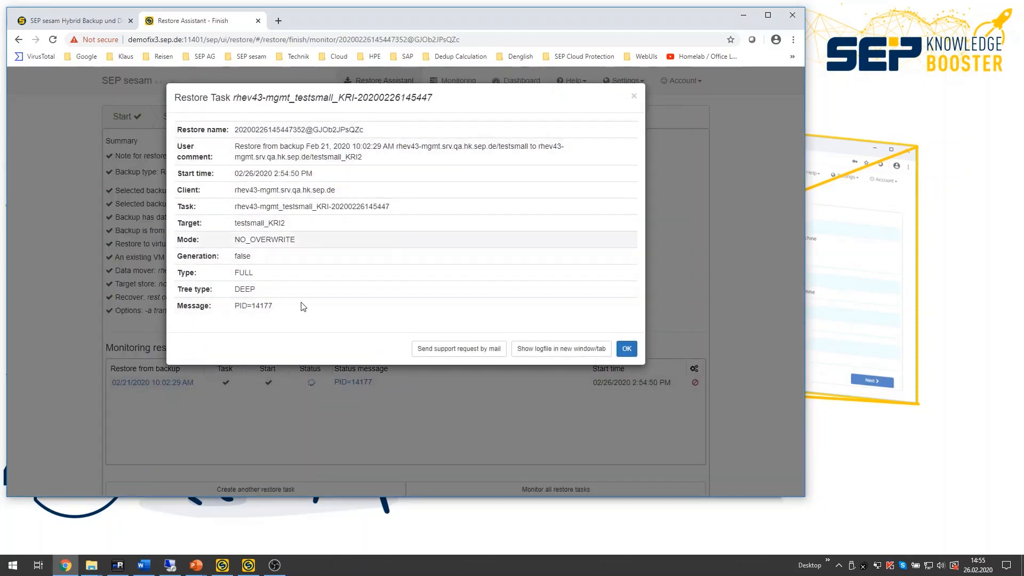
click(539, 353)
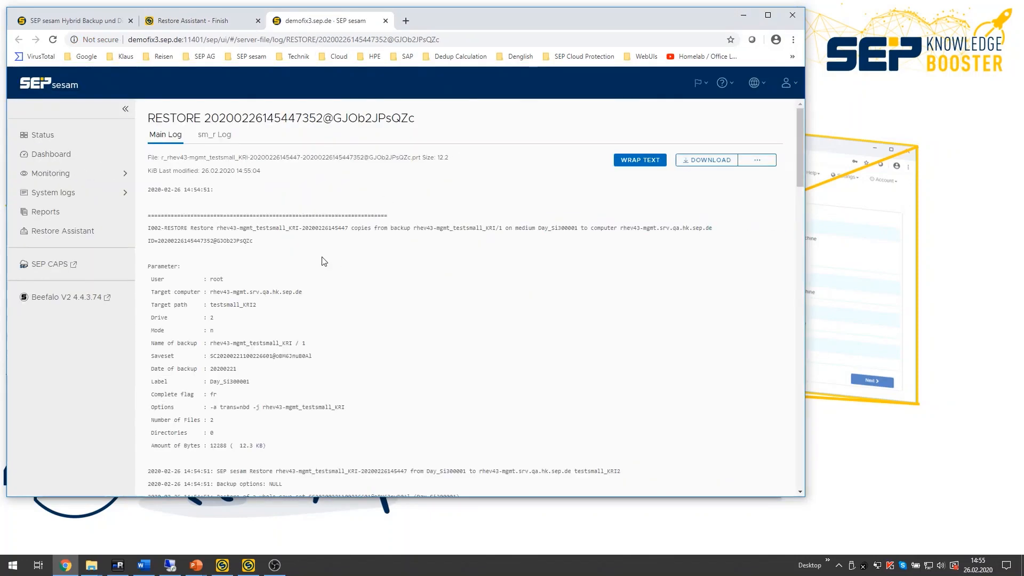
Step: Read through the restore log down to its latest entries
drag(800, 158, 782, 482)
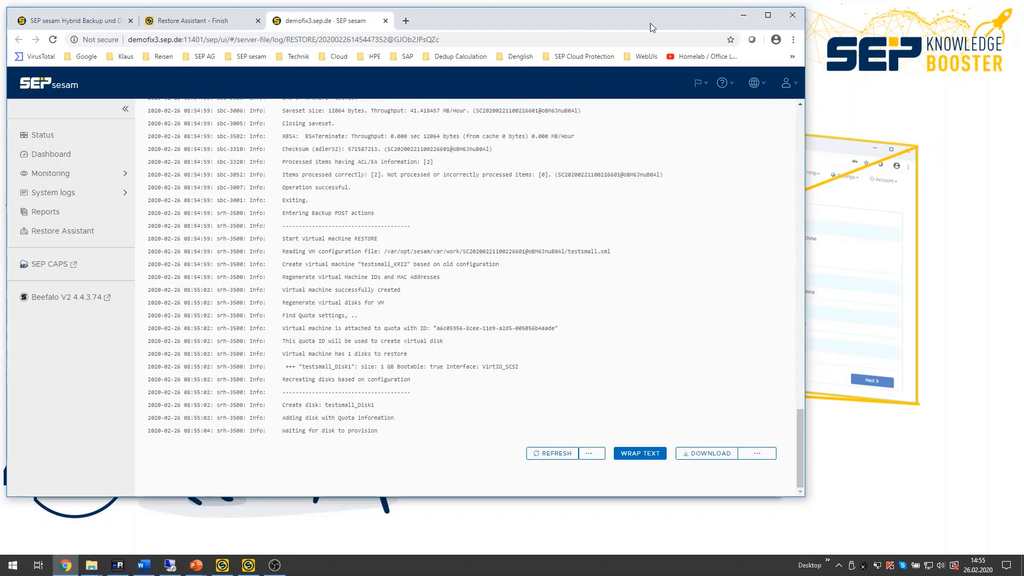
drag(683, 16, 834, 34)
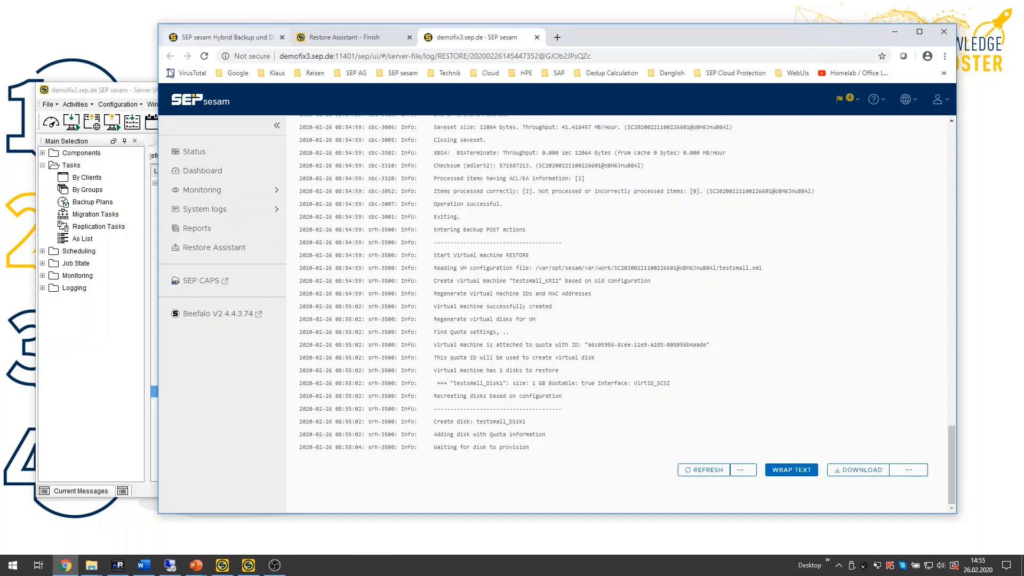
Step: Switch to the SEP sesam GUI and open the Restores list under Job State
click(132, 93)
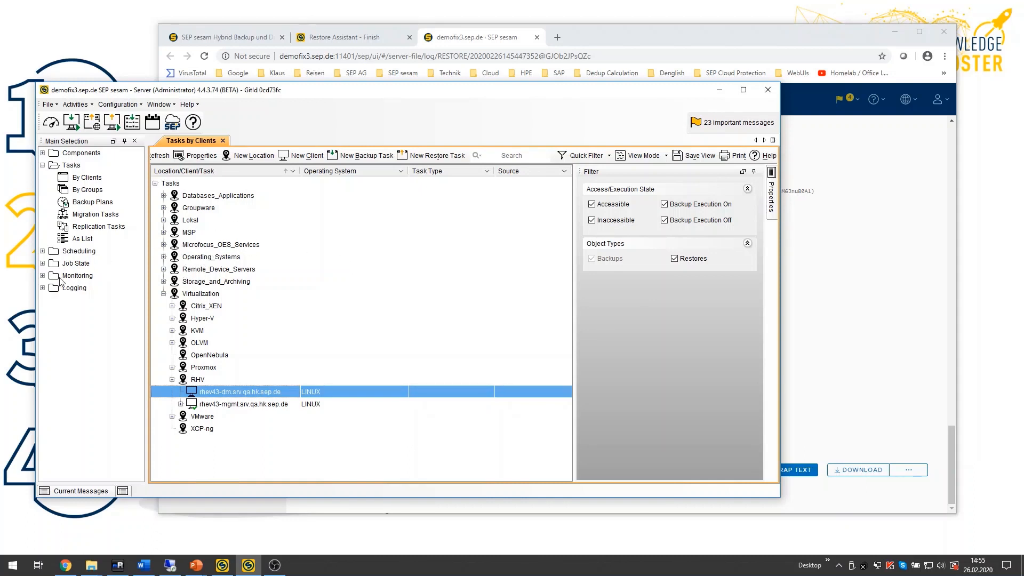
click(42, 275)
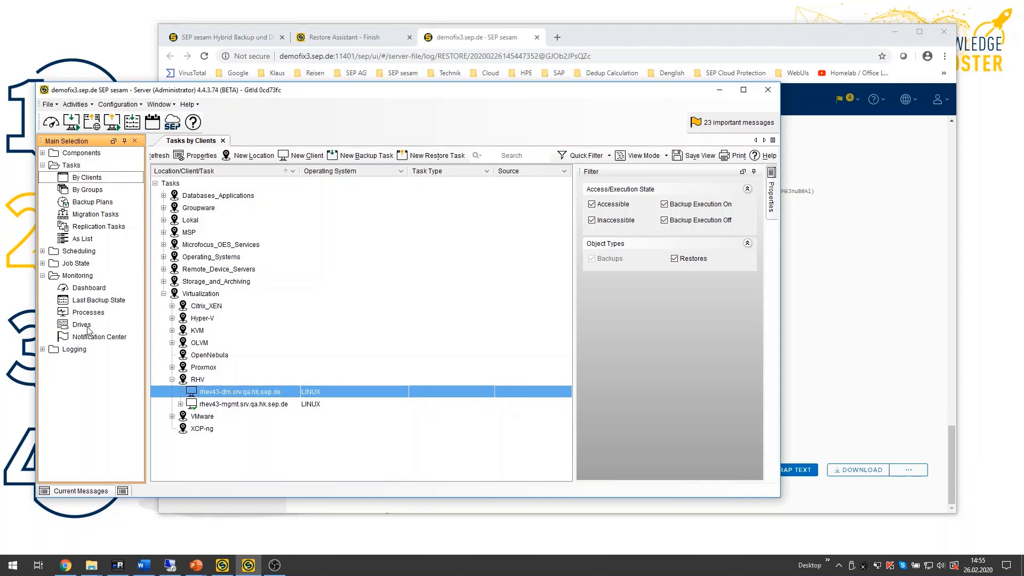
click(43, 276)
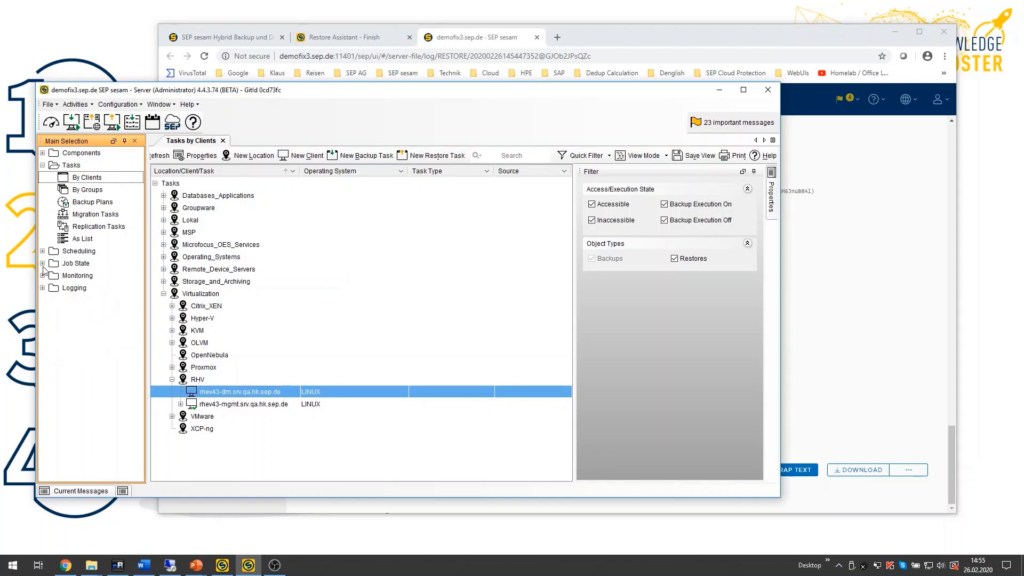
click(42, 263)
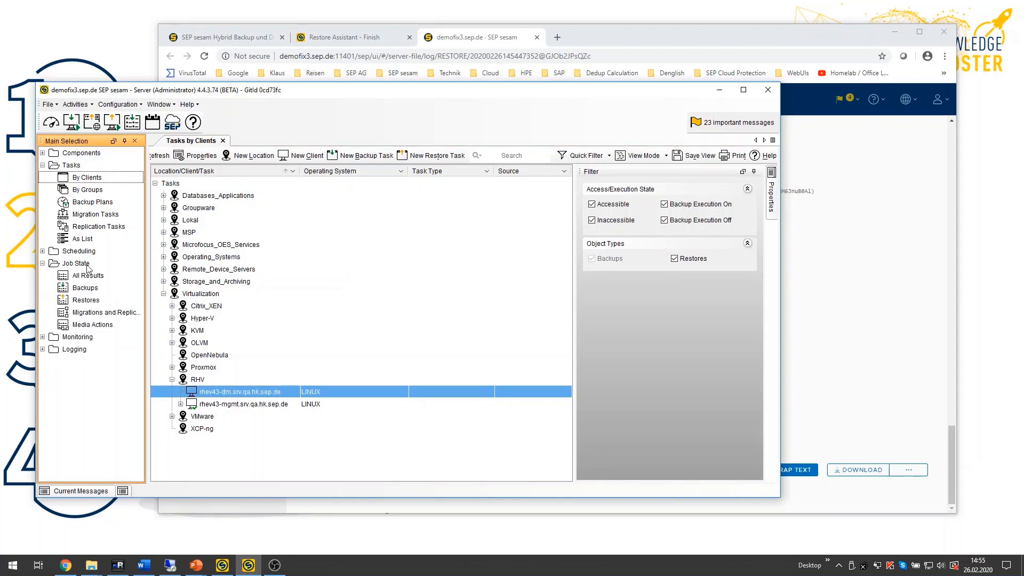
click(92, 301)
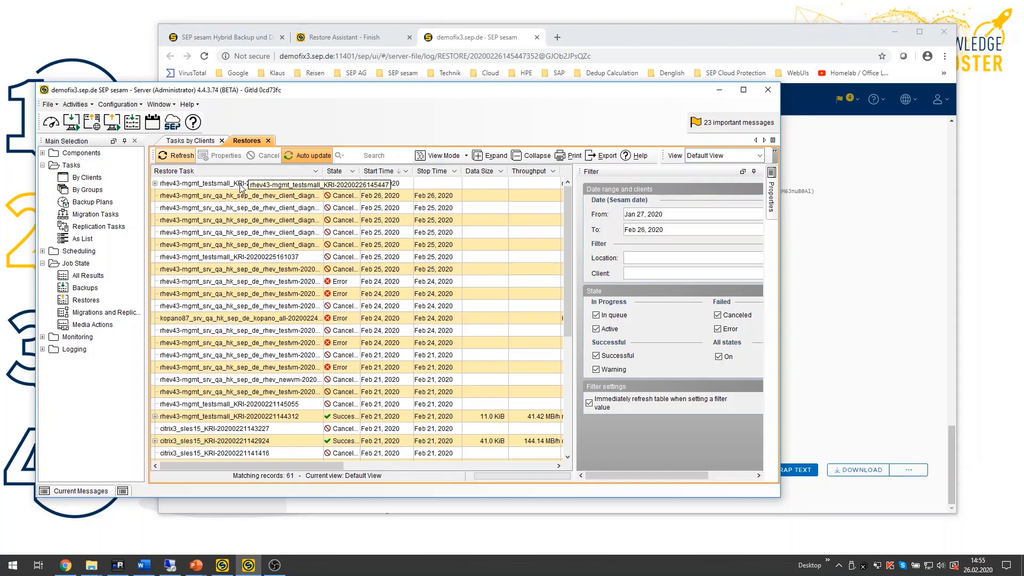
Step: Start a new RHV backup task for the rhev43-mgmt.srv.qa.hk.sep.de client with the testsmall VM as source
click(201, 142)
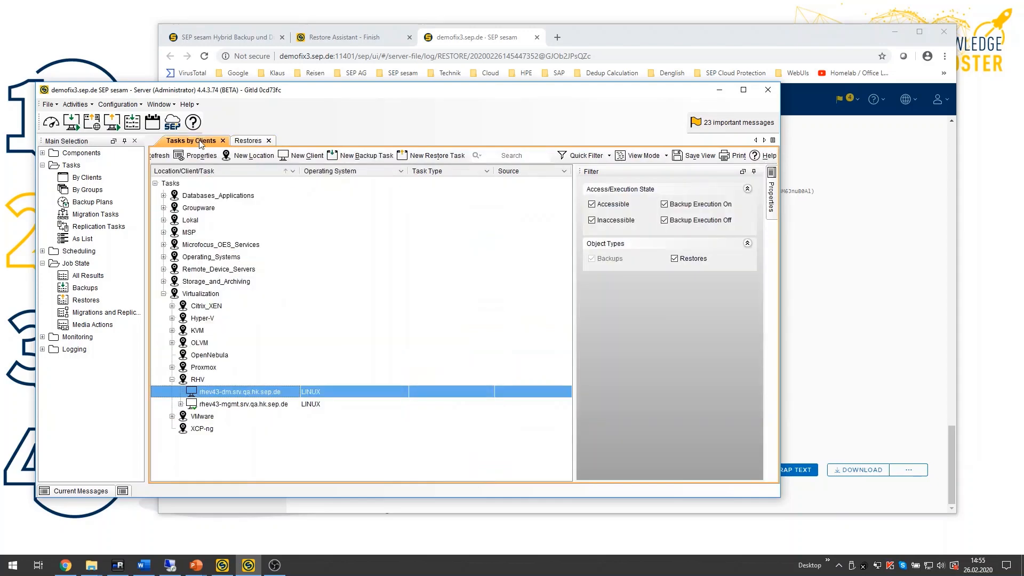
click(252, 406)
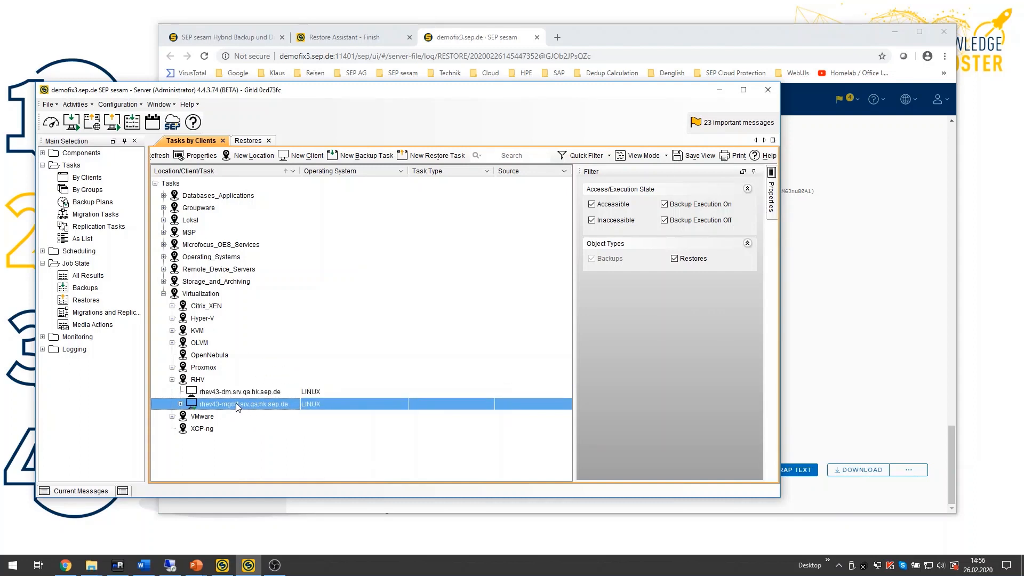
click(366, 156)
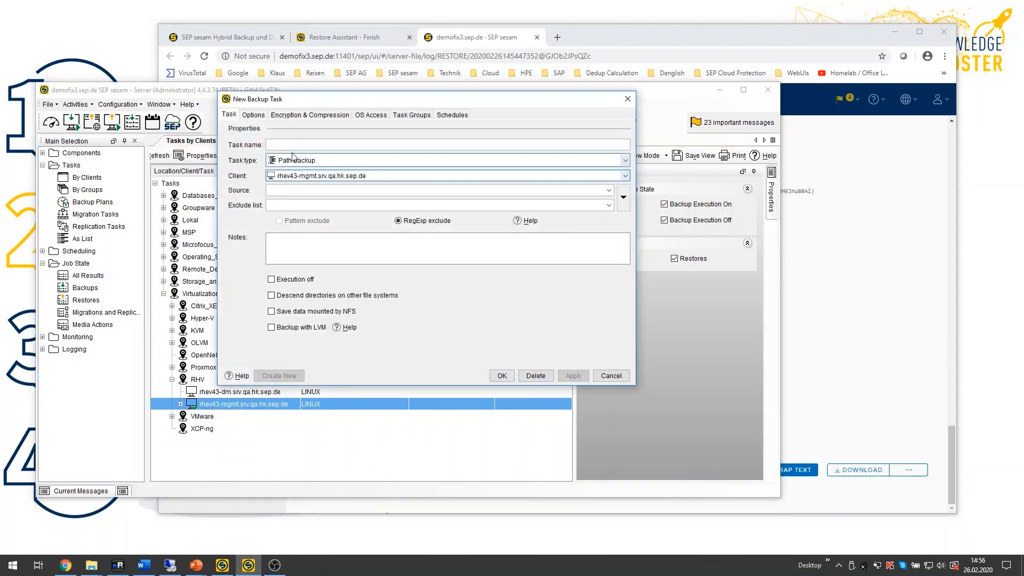
click(309, 161)
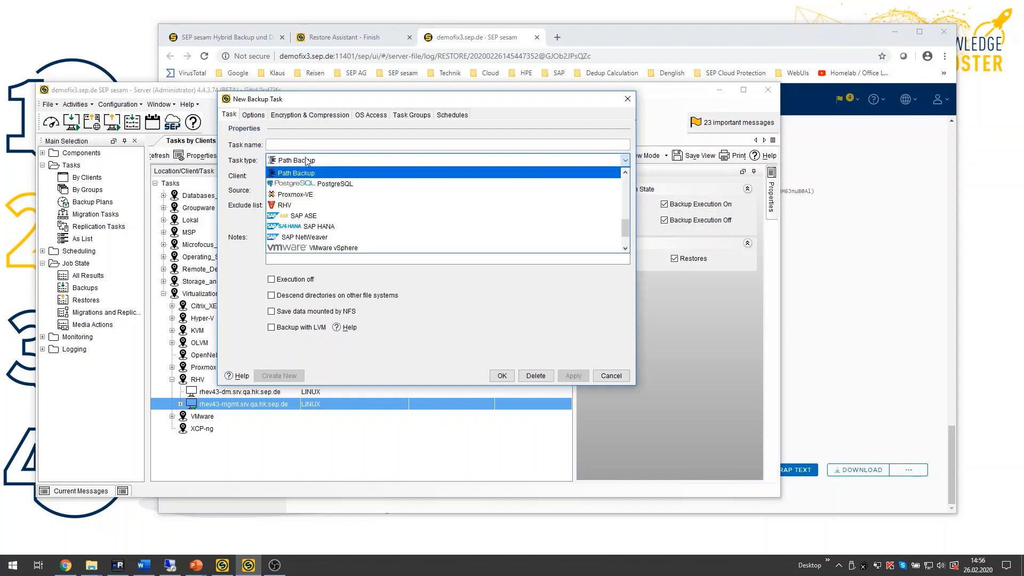
scroll(322, 208, up, 5)
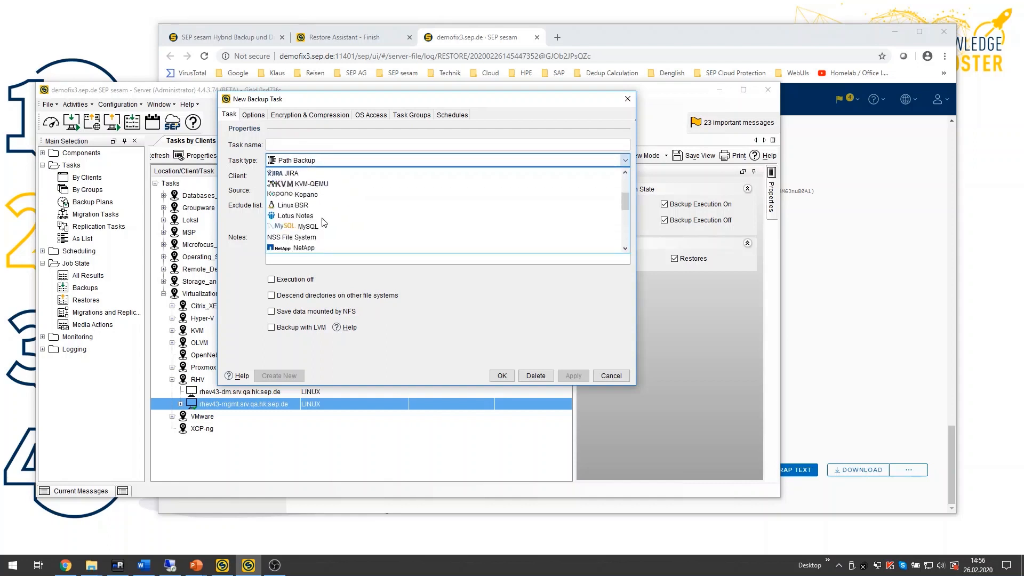
scroll(323, 220, up, 4)
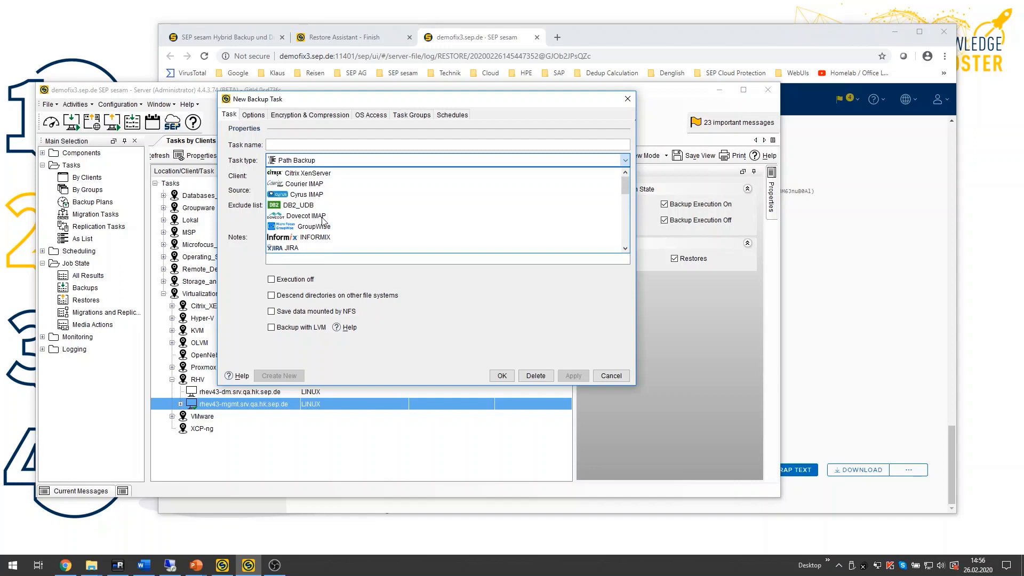
scroll(322, 220, down, 9)
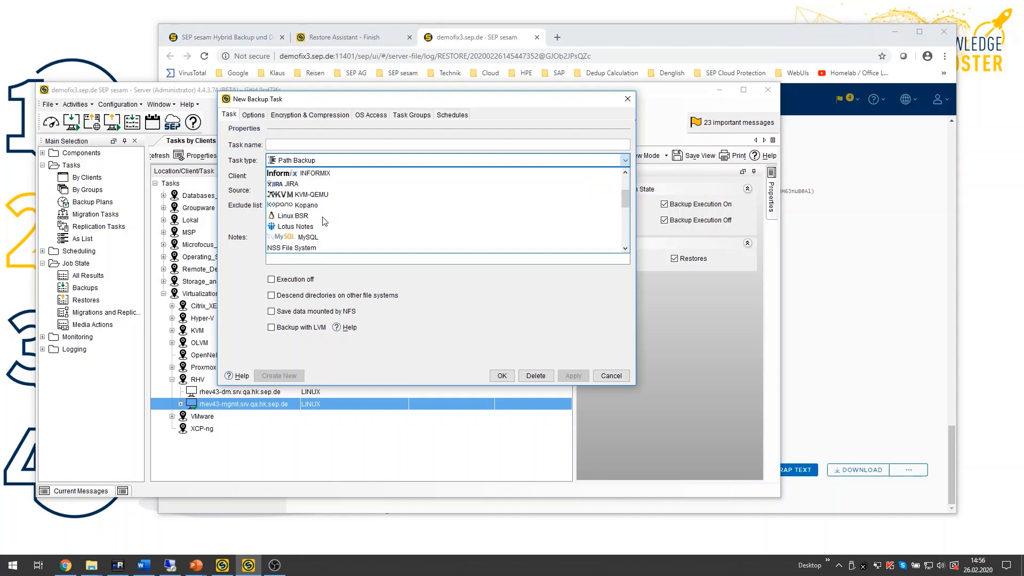
click(324, 161)
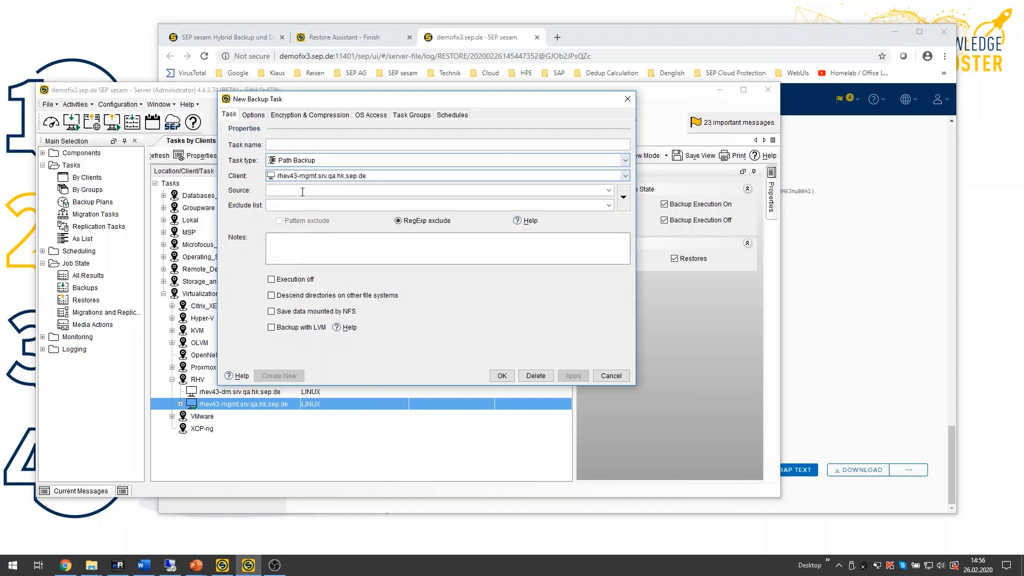
click(624, 199)
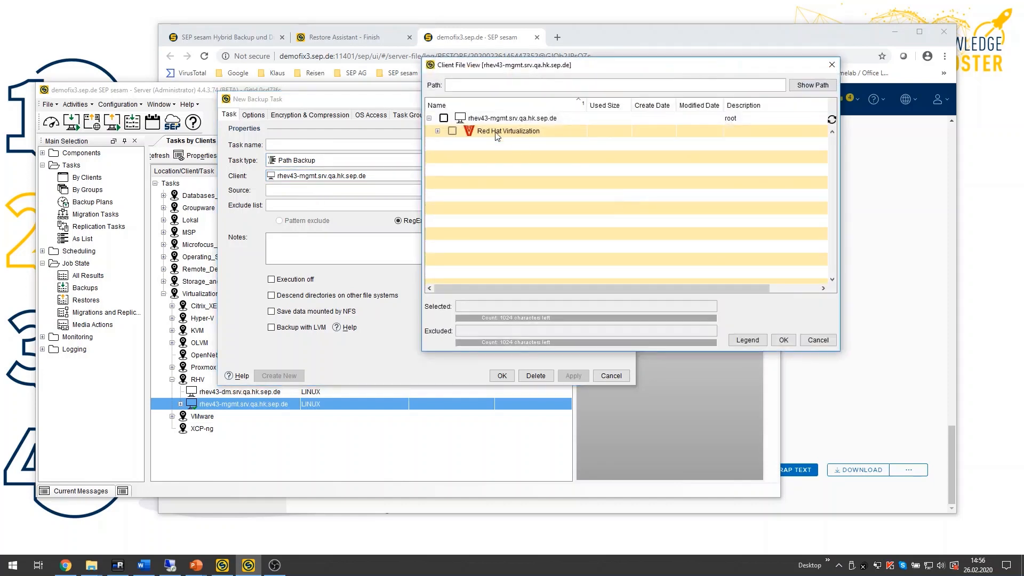
click(437, 131)
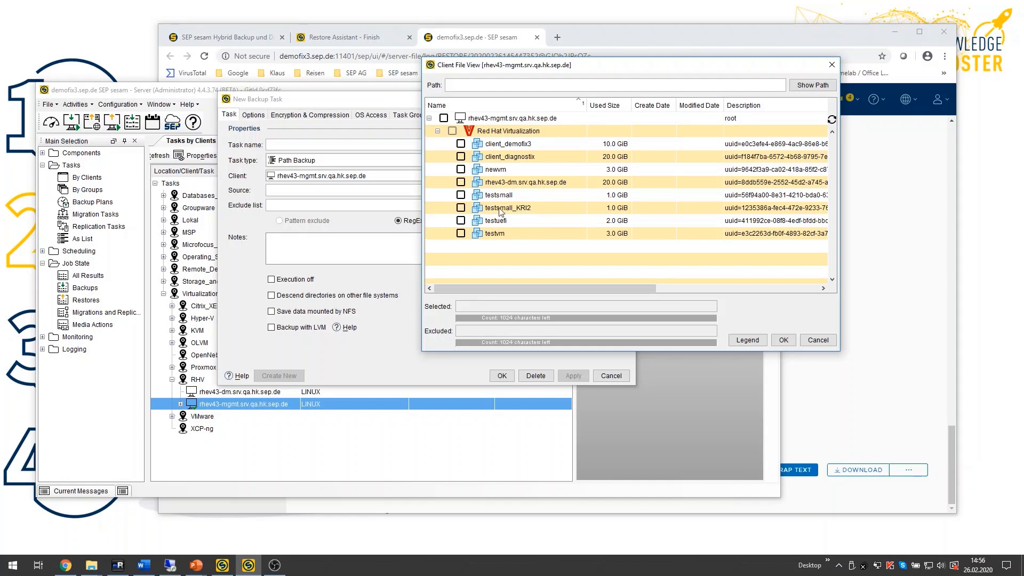
mouse_move(501, 212)
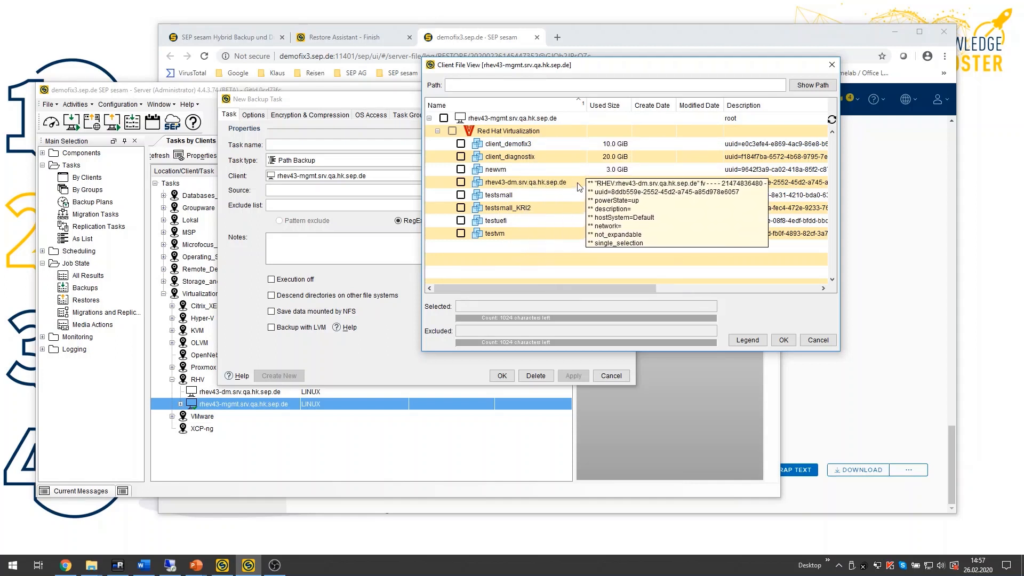
click(460, 196)
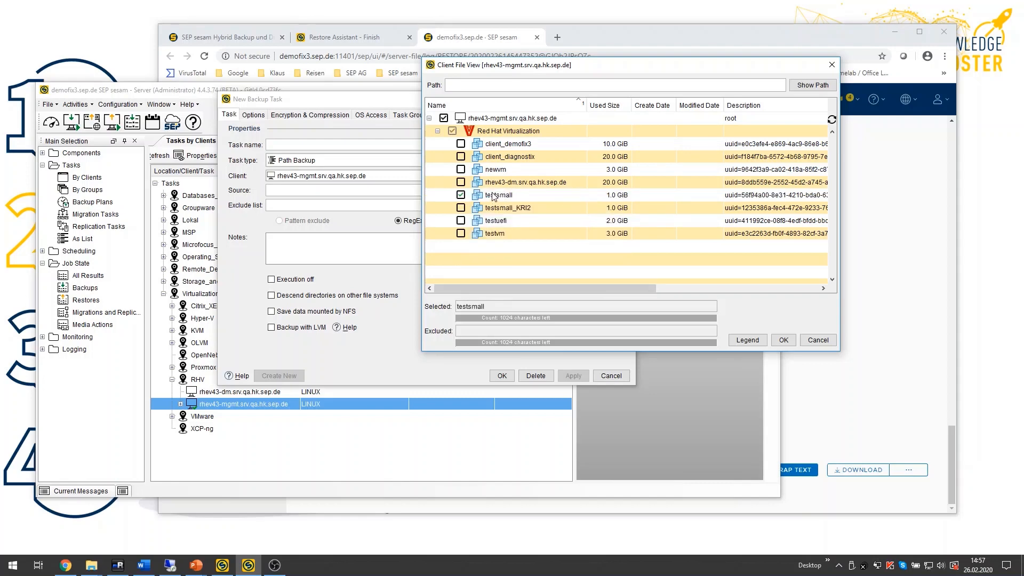
click(783, 340)
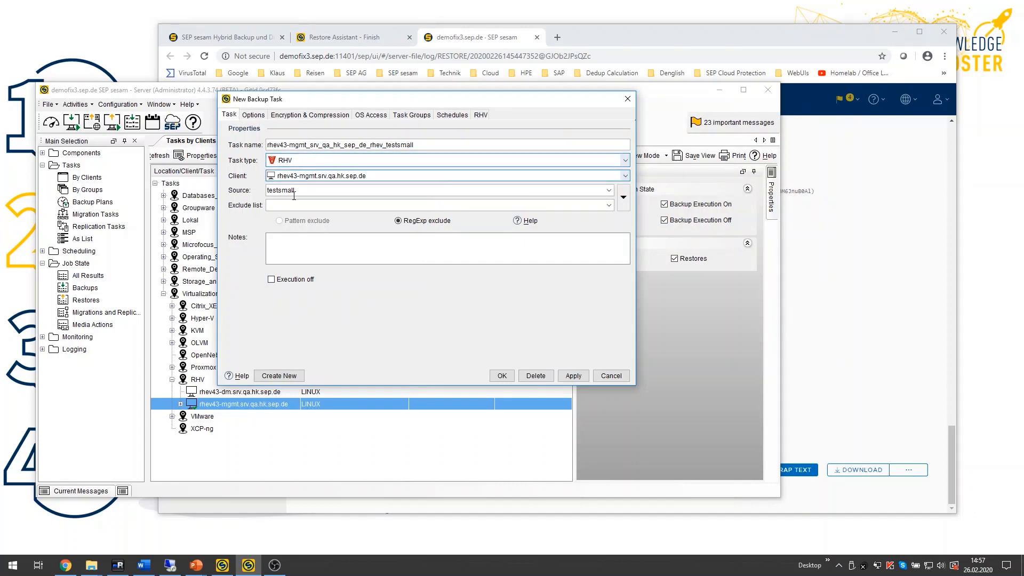
Step: Change the backup task source to the newvm VM, then cancel the new backup task
click(624, 198)
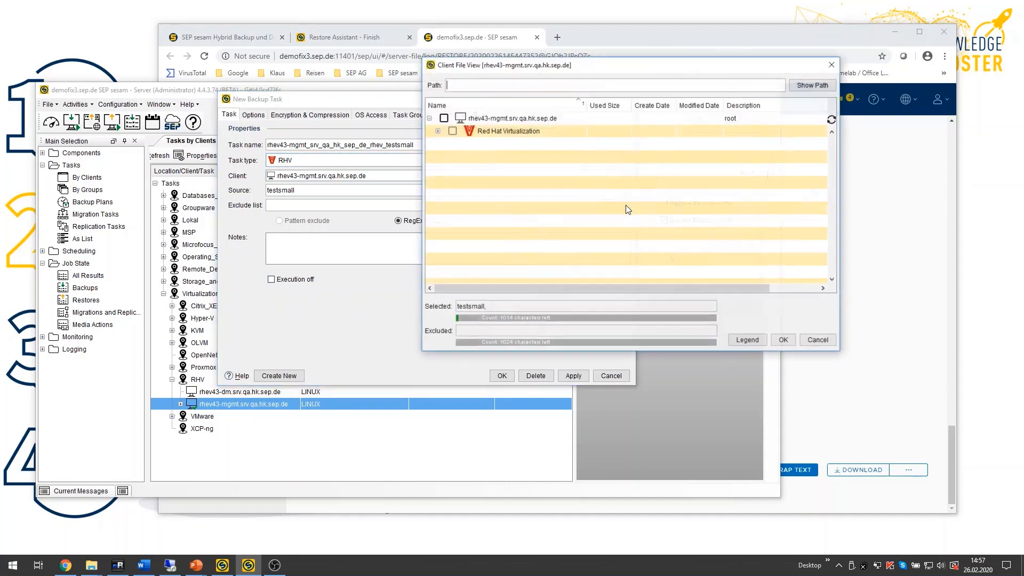
click(437, 131)
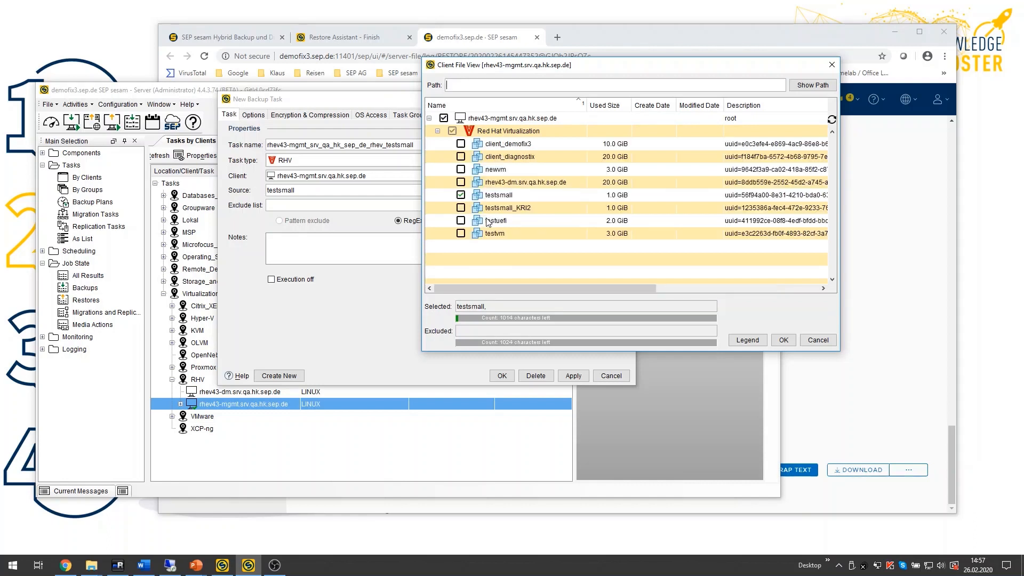
click(460, 169)
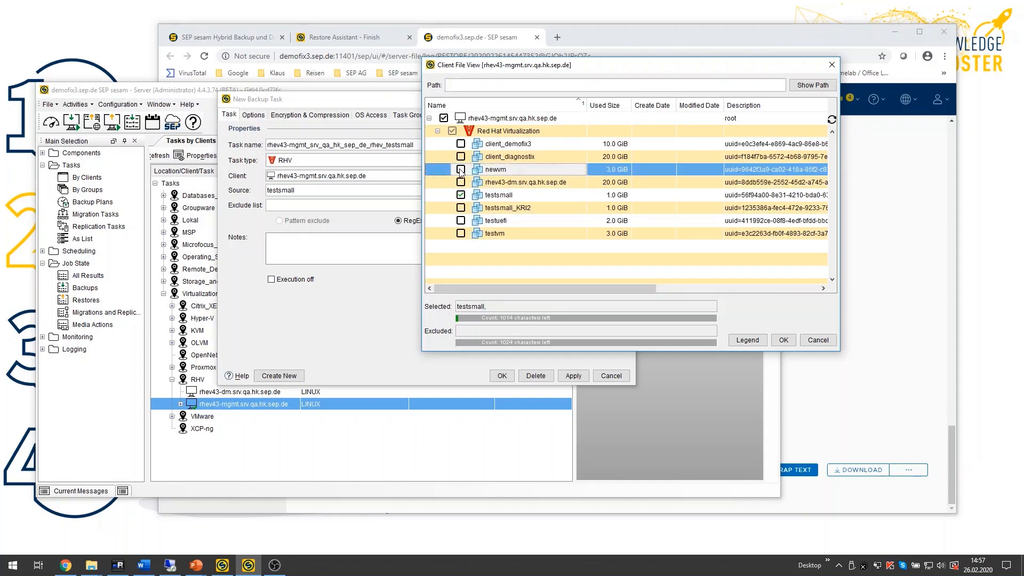
click(783, 340)
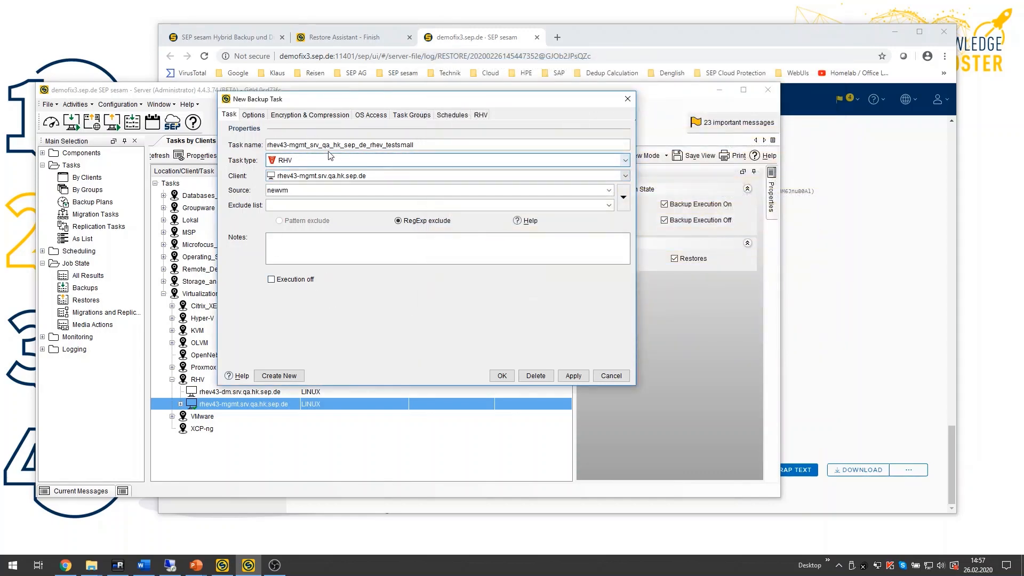
click(611, 375)
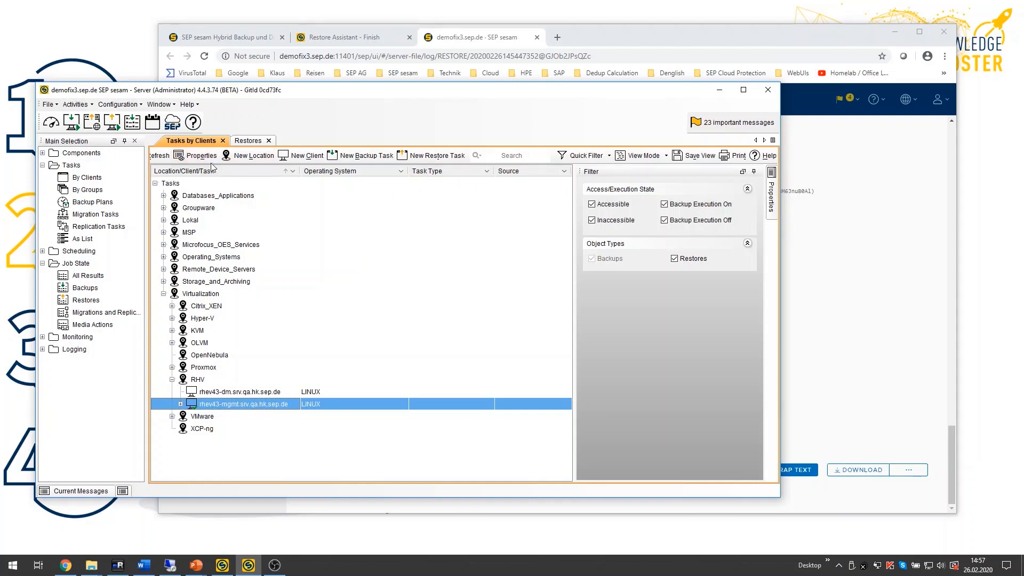
Step: Expand the rhev43-mgmt.srv.qa.hk.sep.de client to examine its RHV backup tasks
click(180, 404)
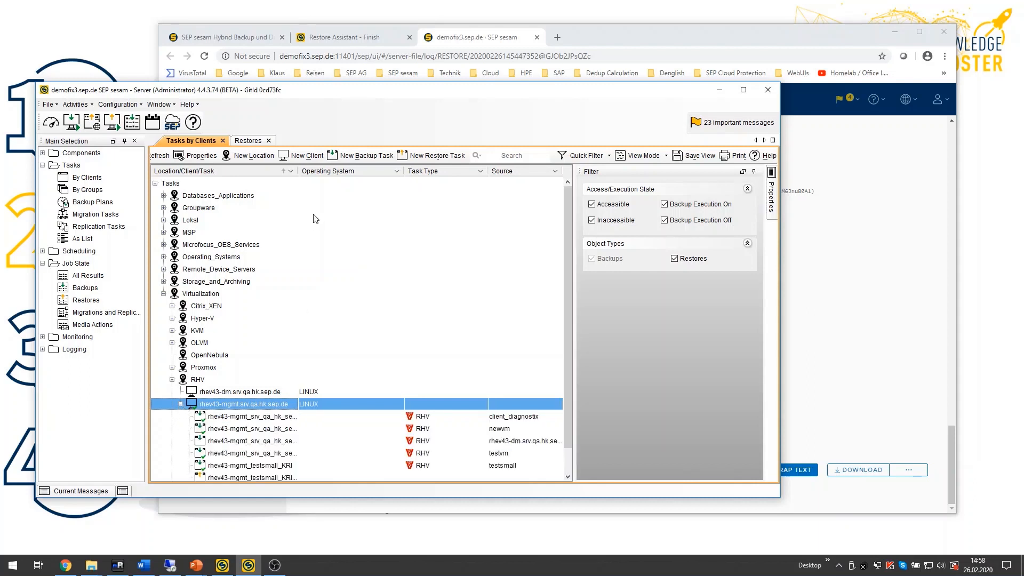
drag(296, 170, 404, 171)
scroll(358, 438, down, 1)
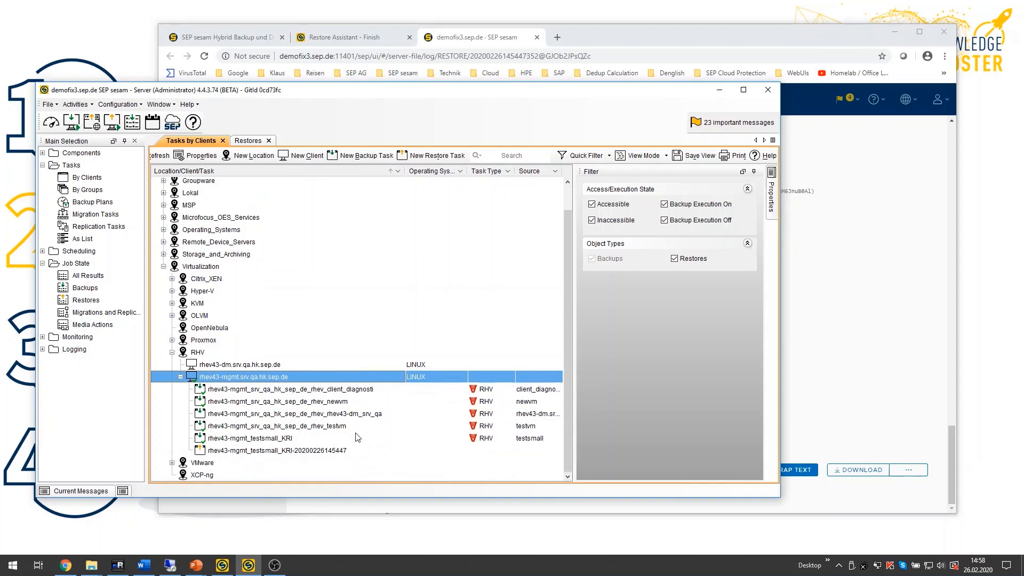
click(327, 389)
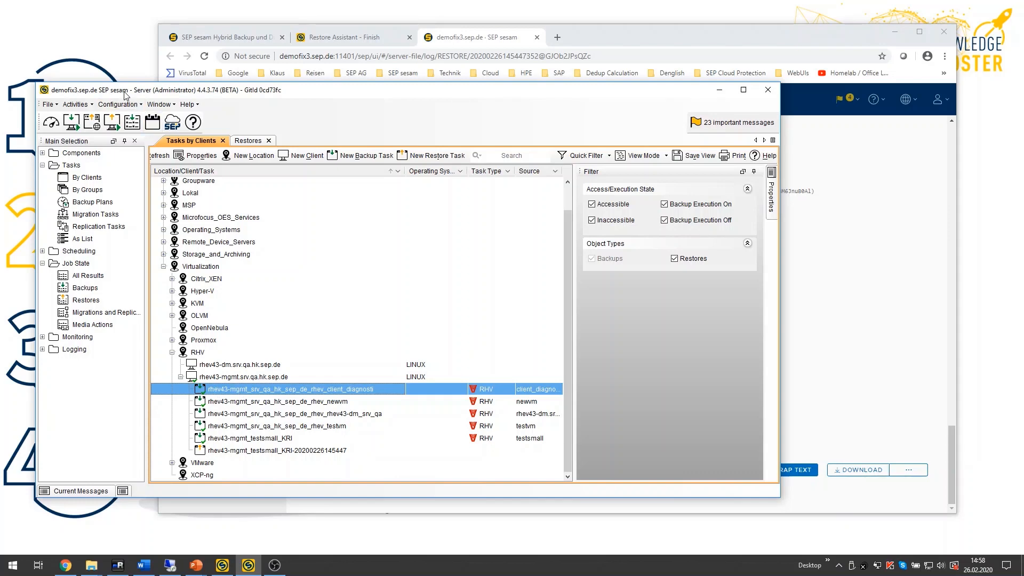
Step: Start a new restore task from the rhev43-mgmt_srv_qa_hk_sep_de_rhev_client_diagnosti backup with Mount virtual disk(s) enabled
click(112, 124)
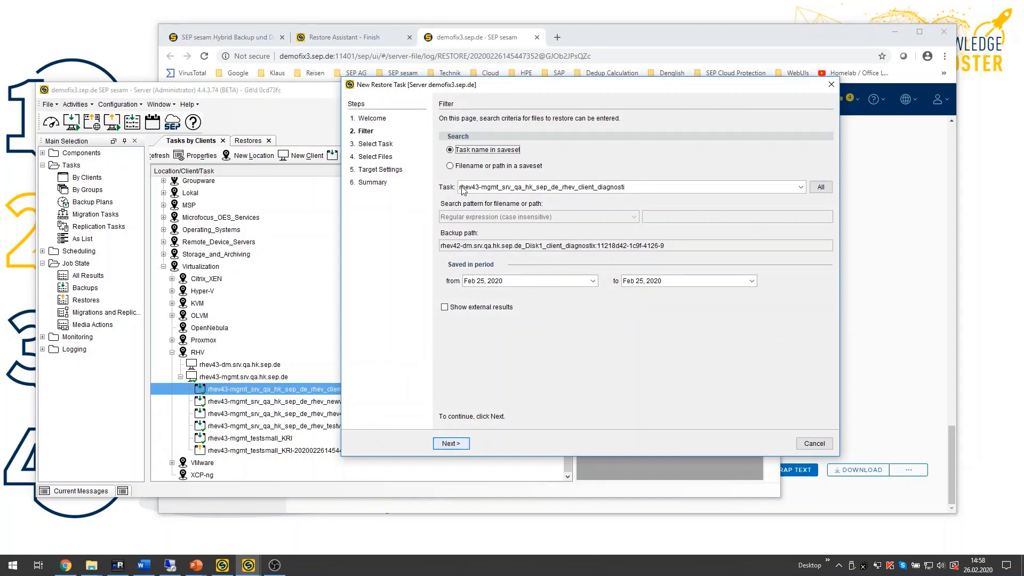
click(461, 445)
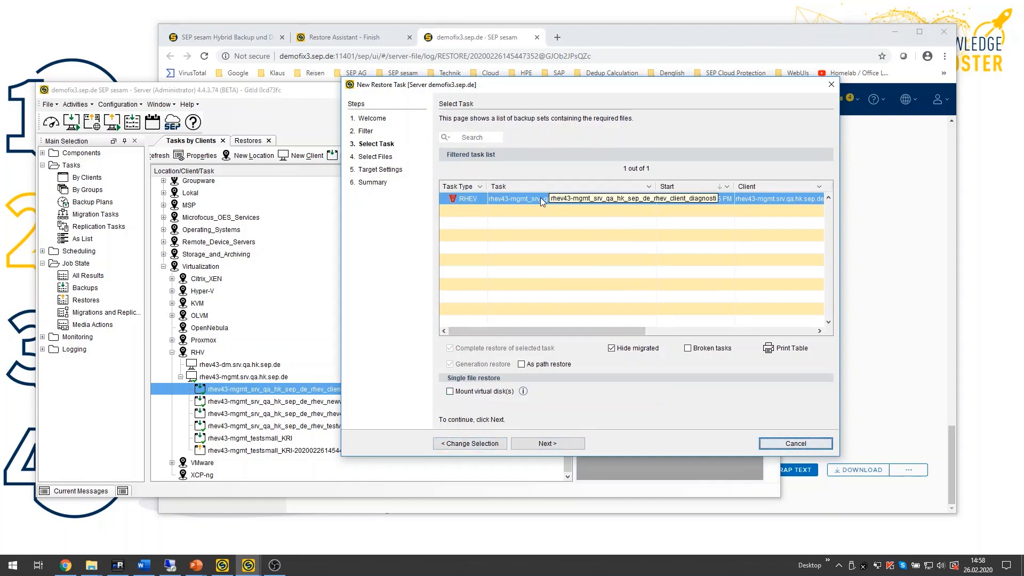
click(450, 393)
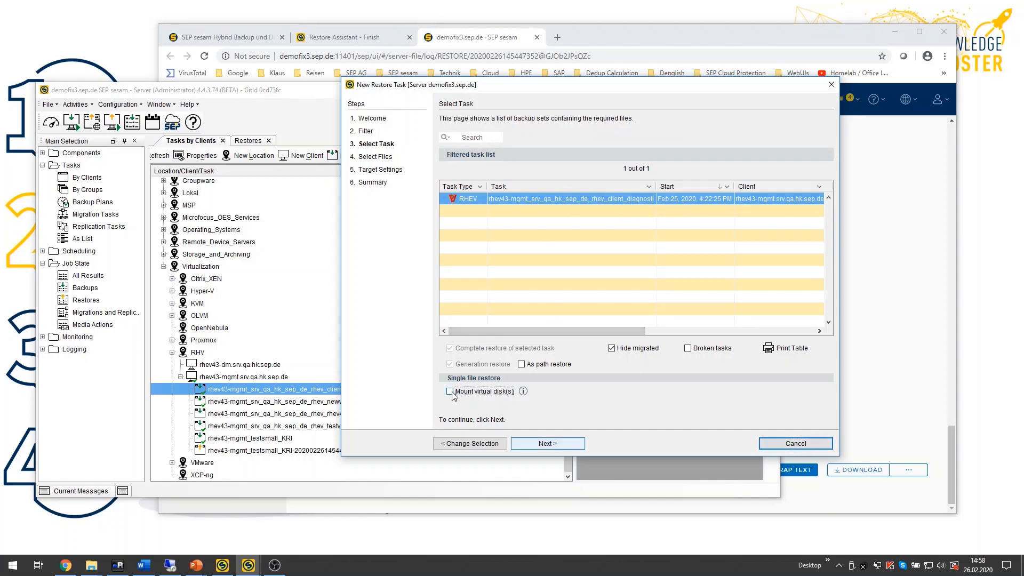
click(572, 445)
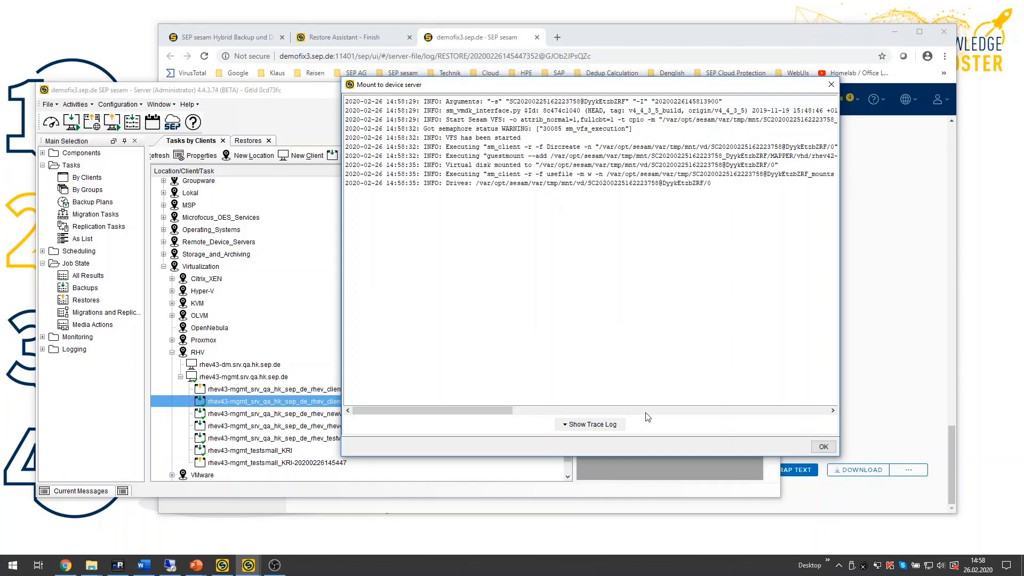
click(824, 447)
Step: Select the etc/X11/applnk folder on the mounted disk, continue to target settings, then cancel the restore task
click(451, 228)
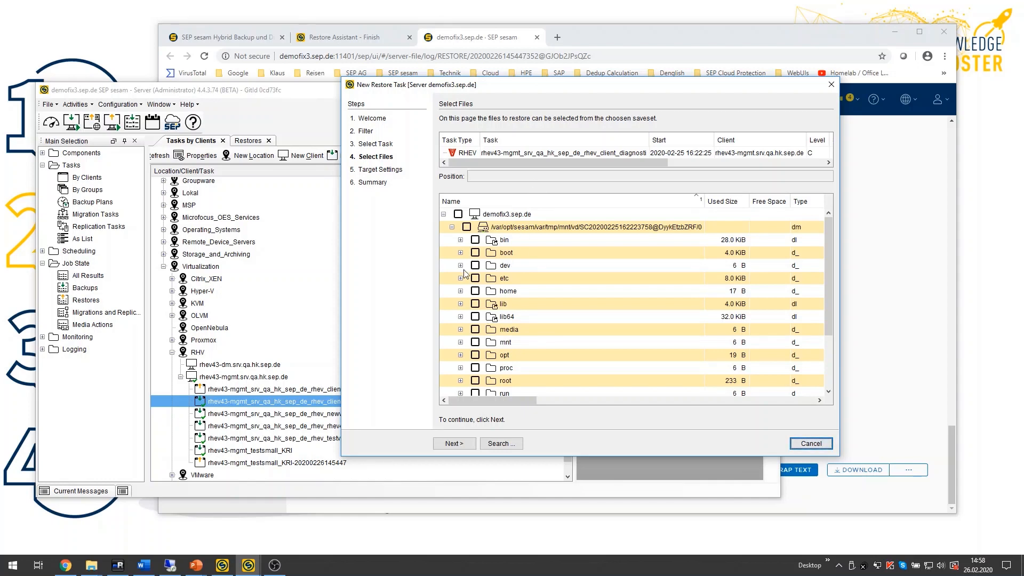
click(460, 279)
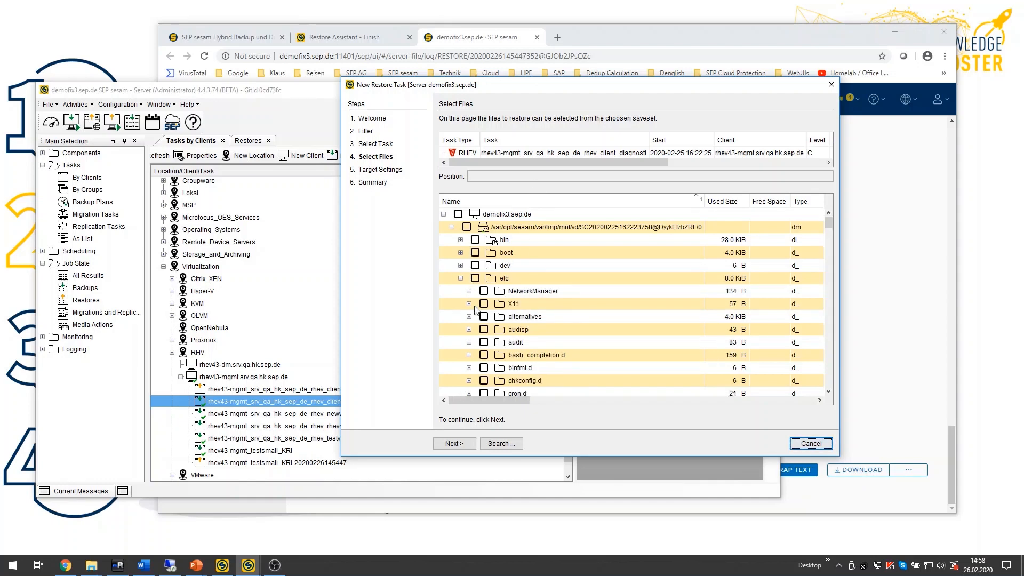
click(469, 304)
click(492, 316)
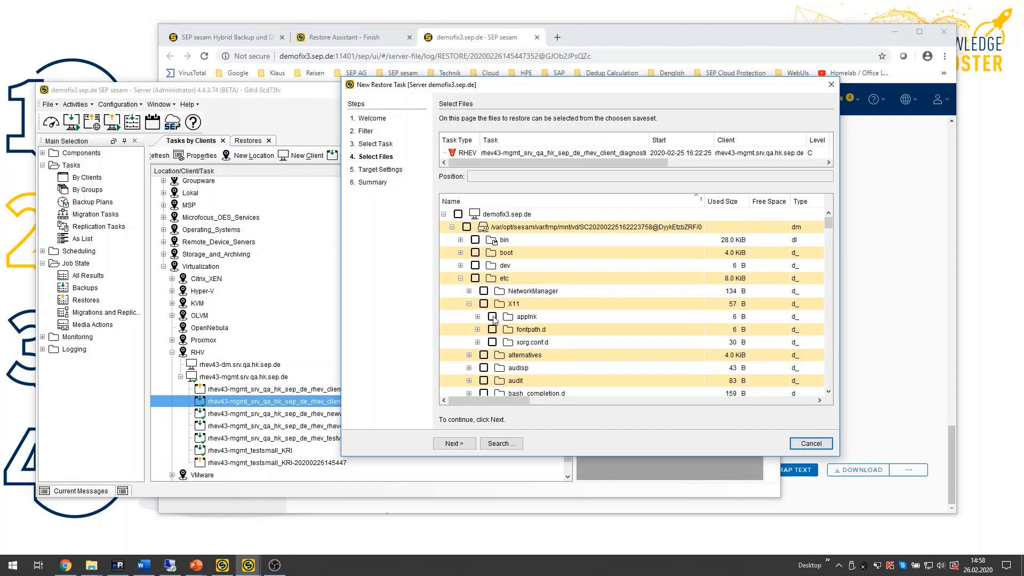
click(454, 443)
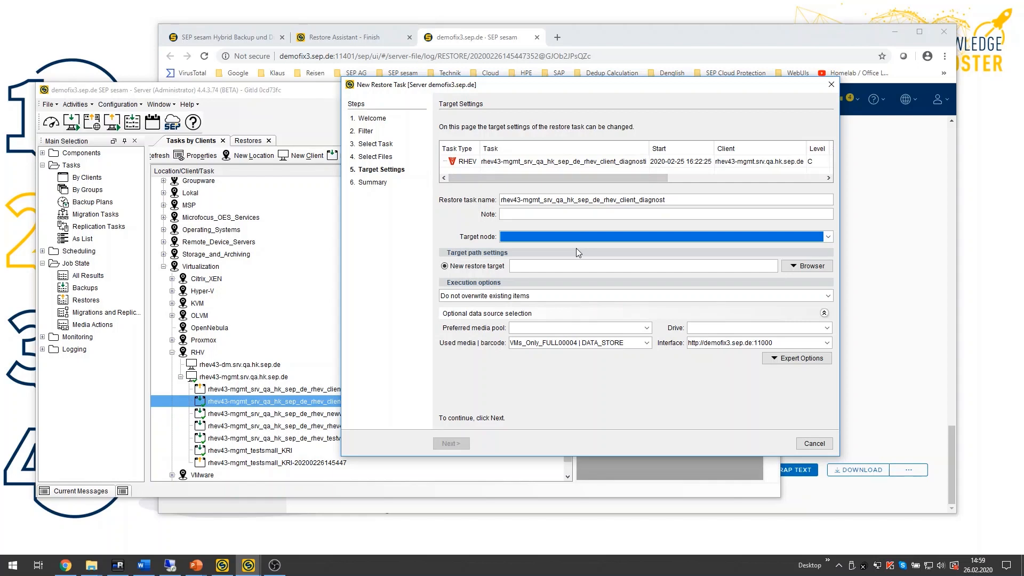
click(816, 445)
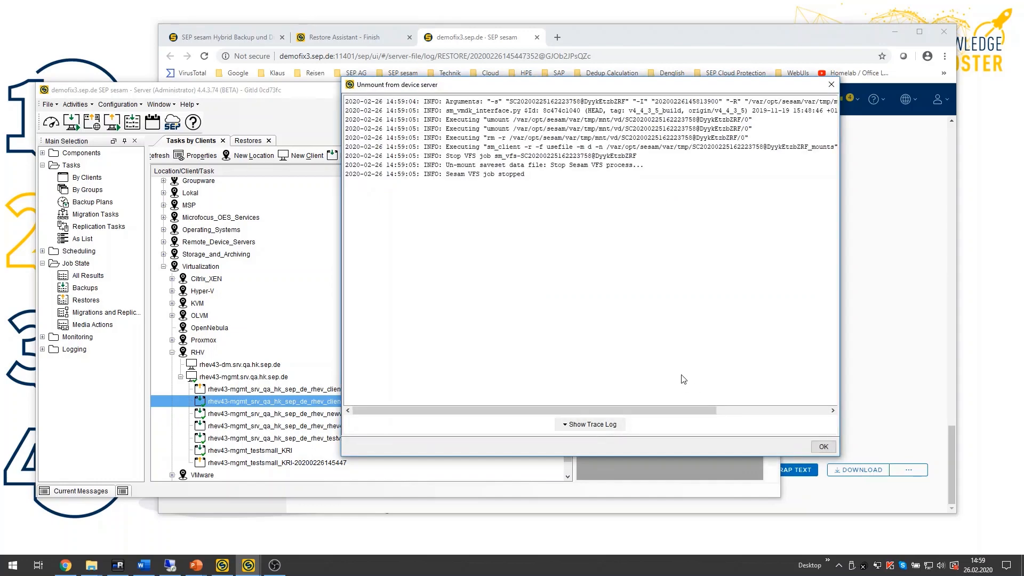
click(824, 446)
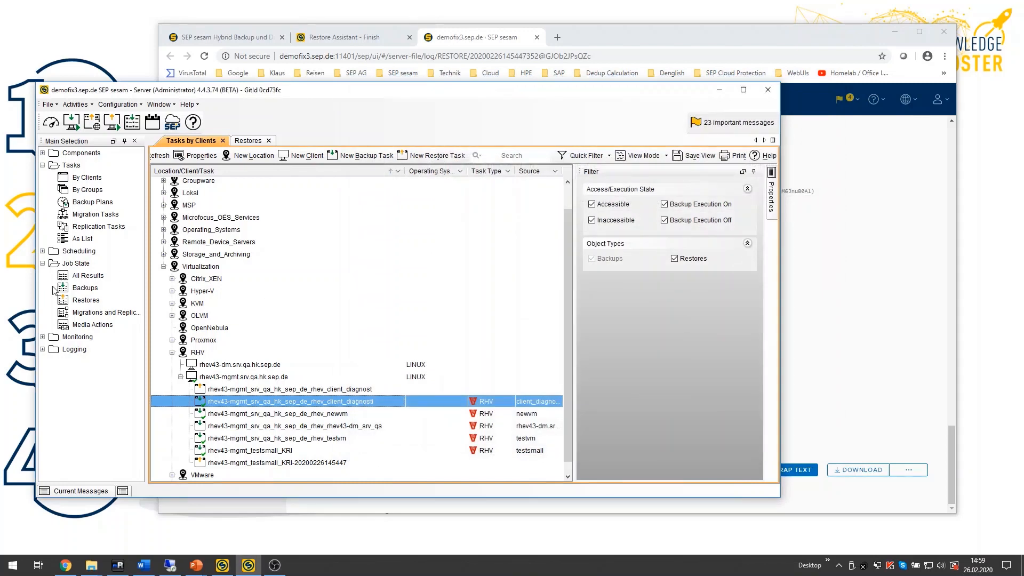
click(85, 301)
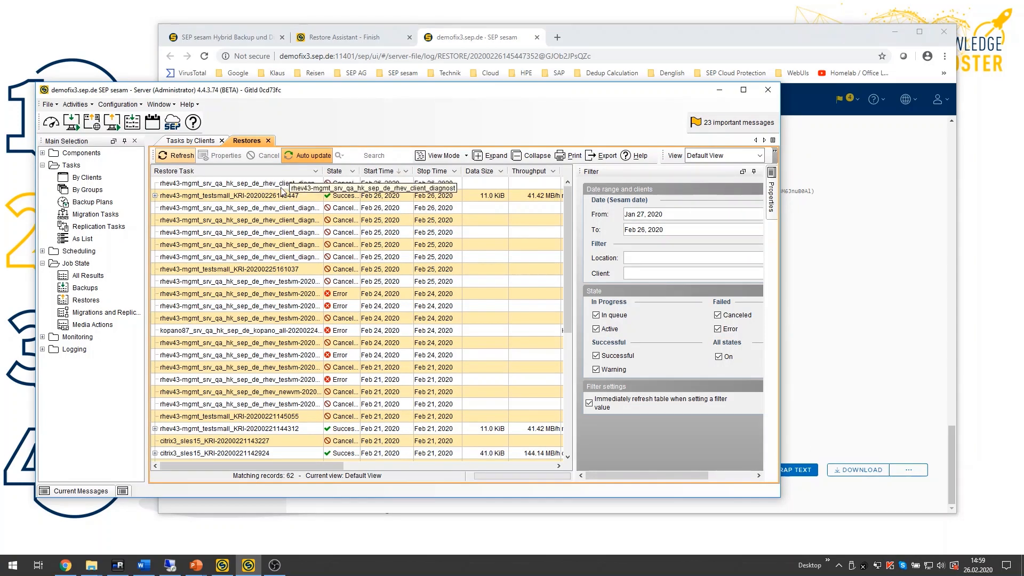
click(302, 185)
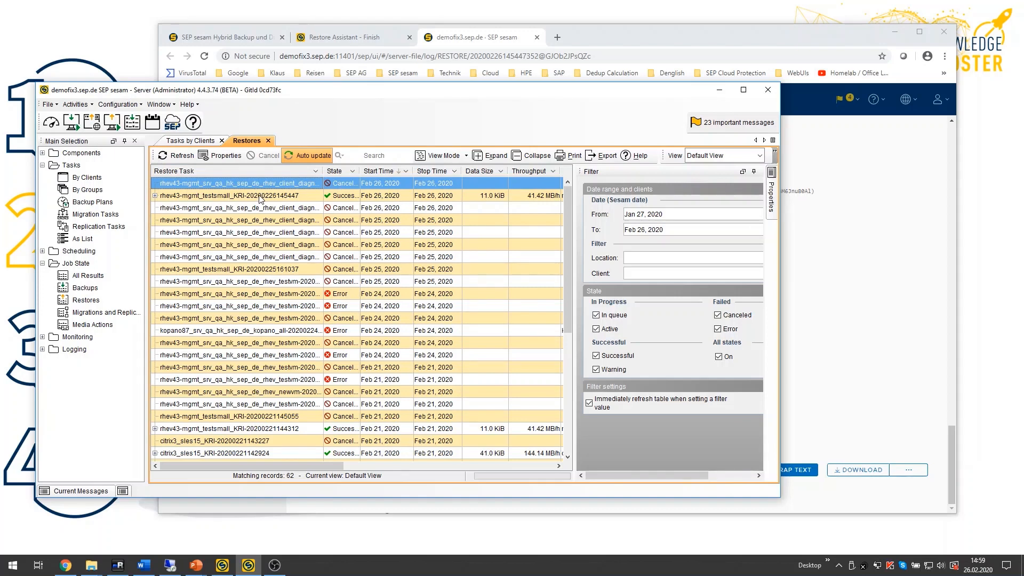
click(342, 197)
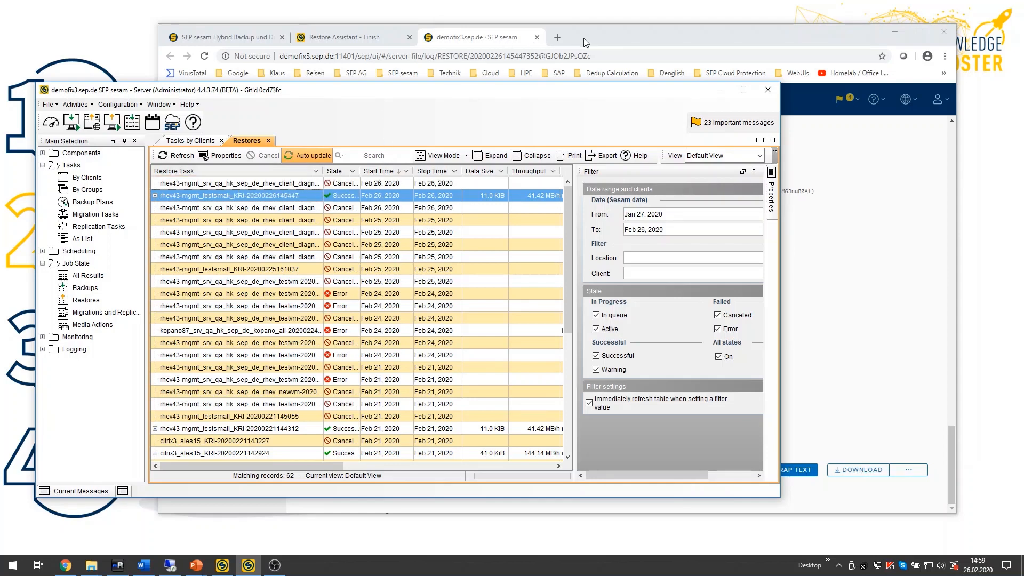
Step: Refresh the restore log in the browser tab and scroll to its end
click(613, 41)
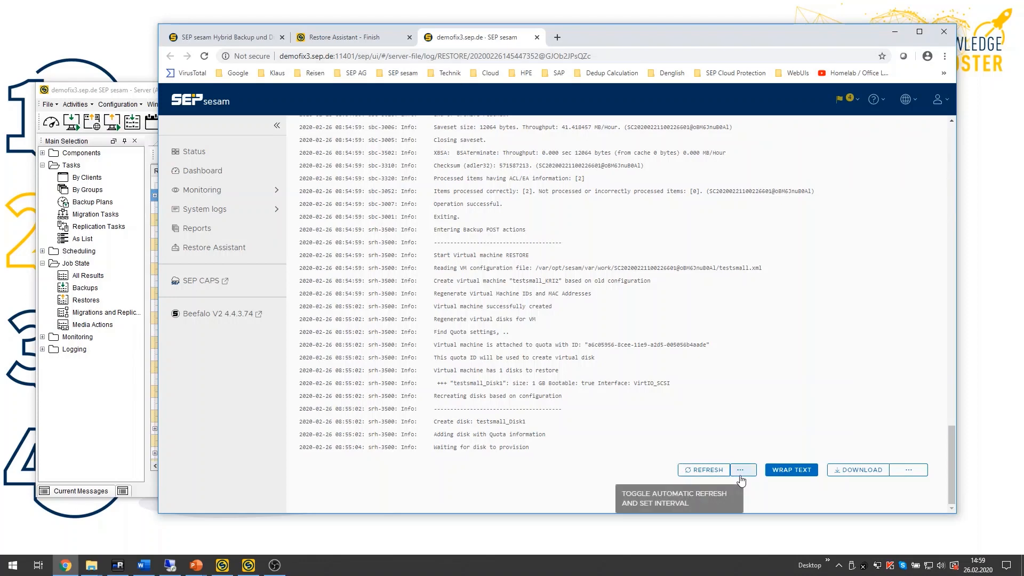
click(707, 471)
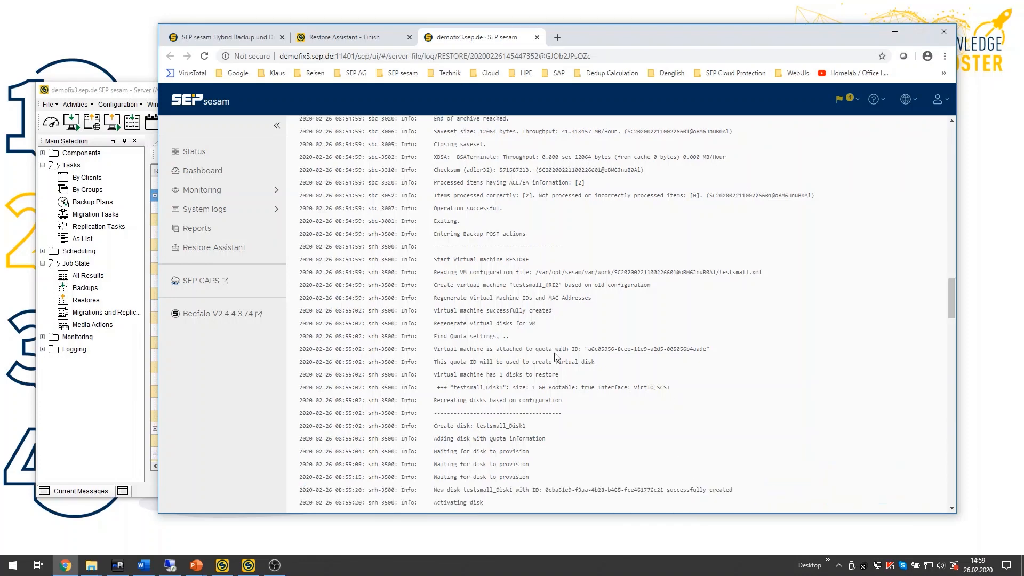
drag(947, 305, 953, 500)
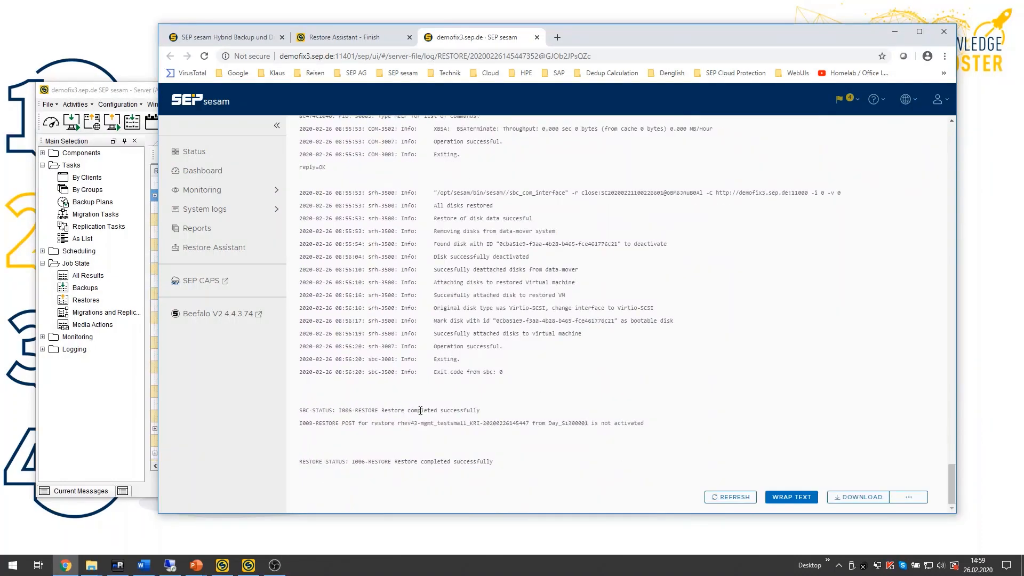
Step: Review the restore summary and monitoring status on the Restore Assistant finish page, then minimize the browser
click(362, 39)
click(777, 365)
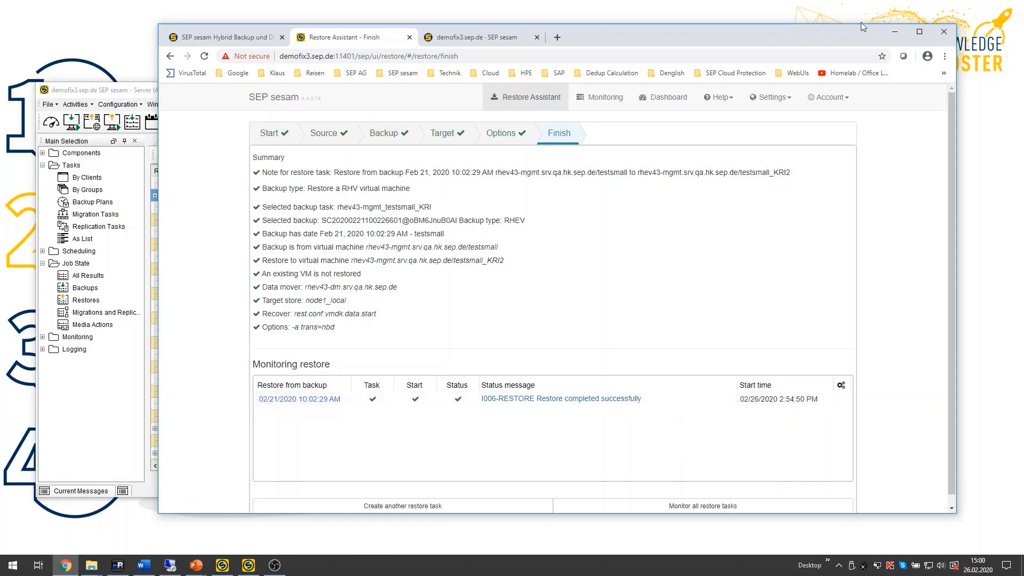
click(895, 32)
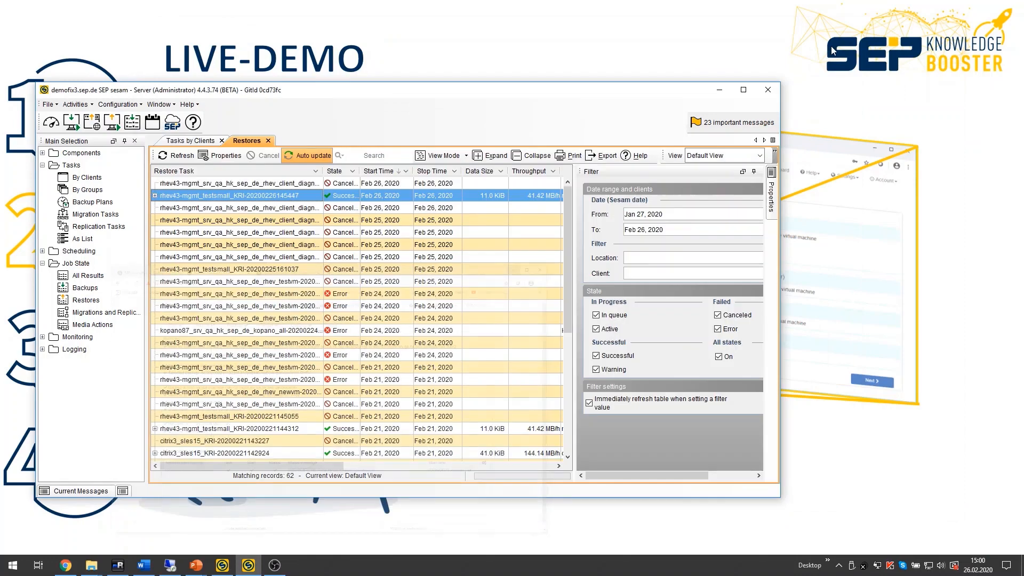
click(720, 91)
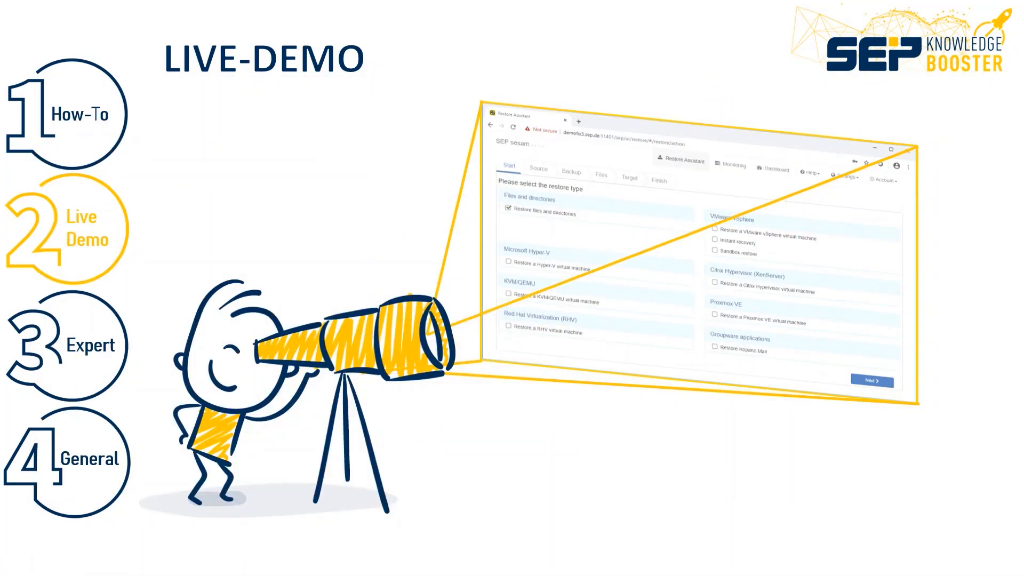
key(Right)
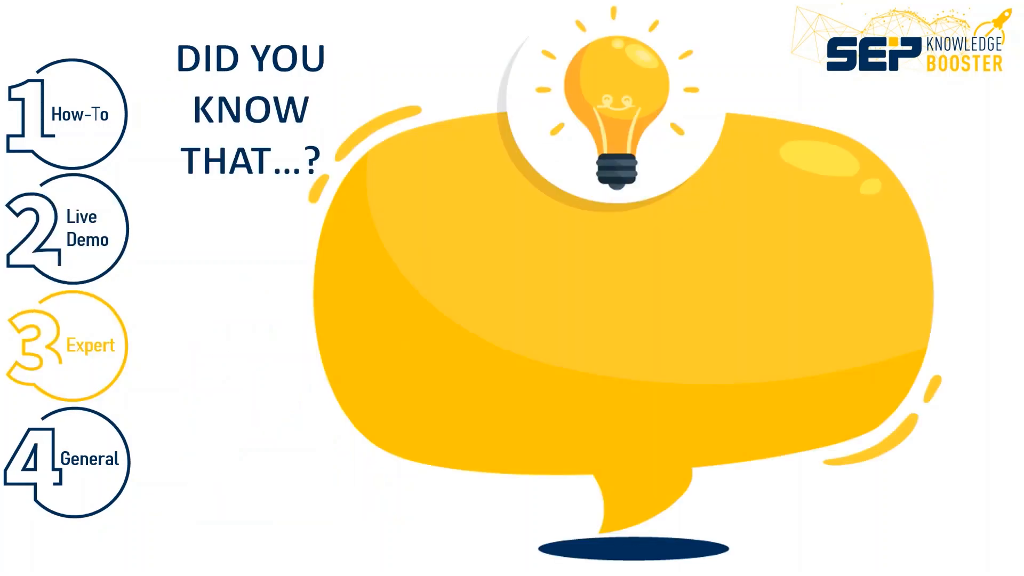